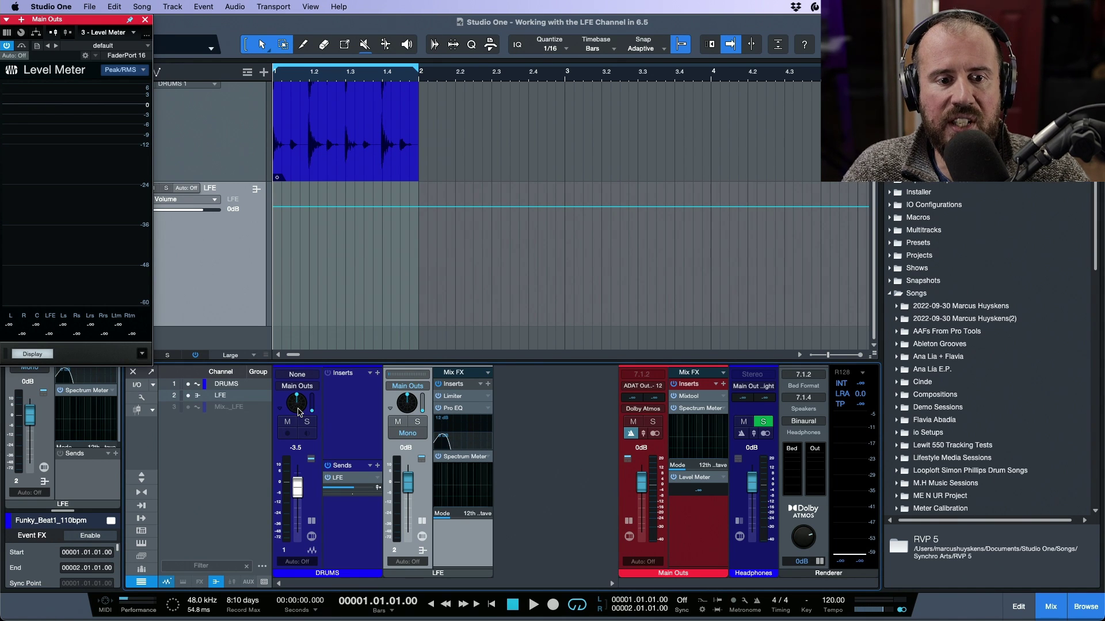
# Check the surround panners on the DRUMS and LFE channels.
pyautogui.doubleClick(297, 404)
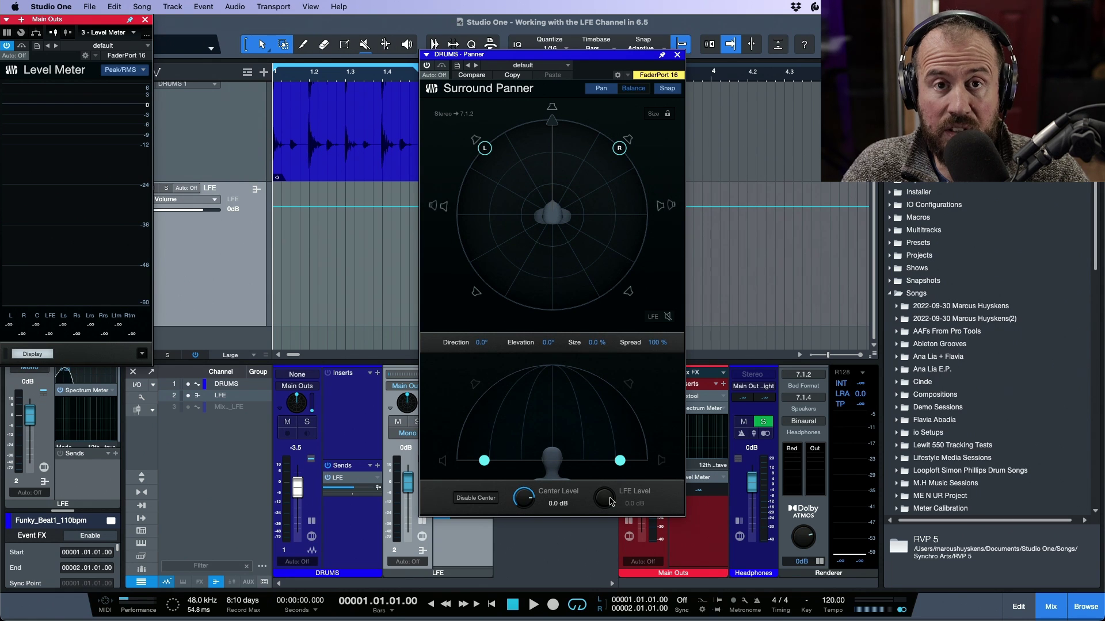
pyautogui.click(678, 55)
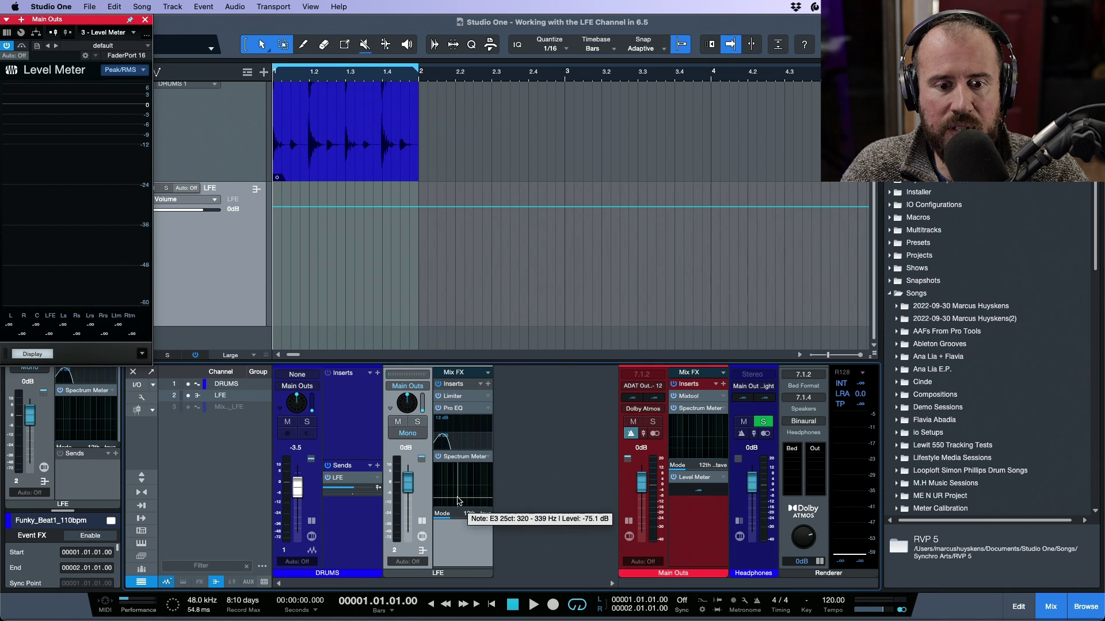
pyautogui.doubleClick(404, 410)
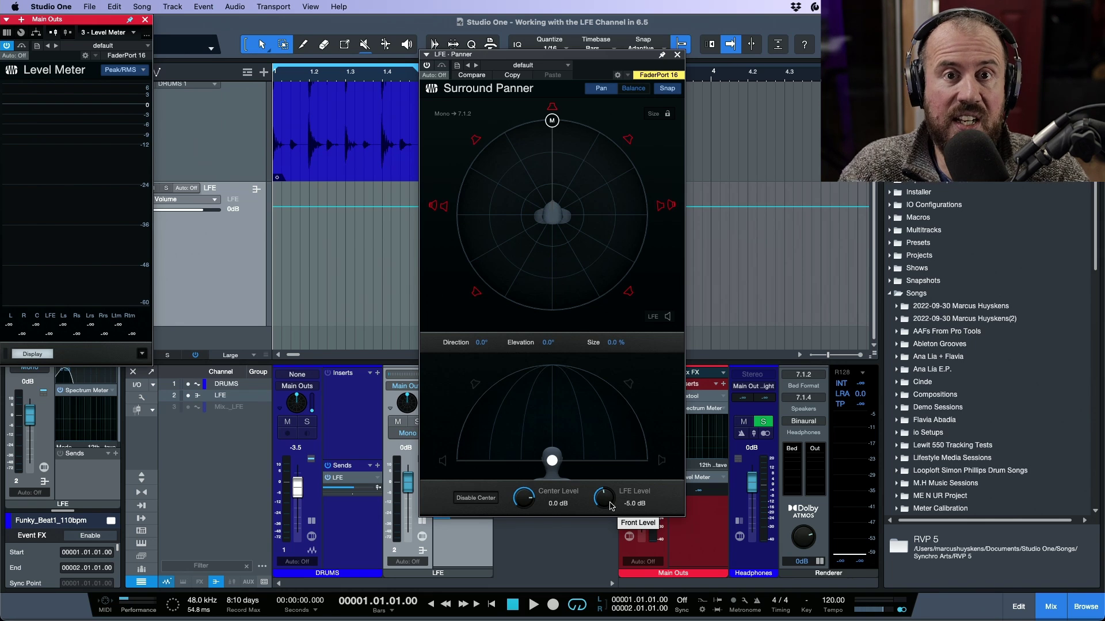
pyautogui.click(677, 55)
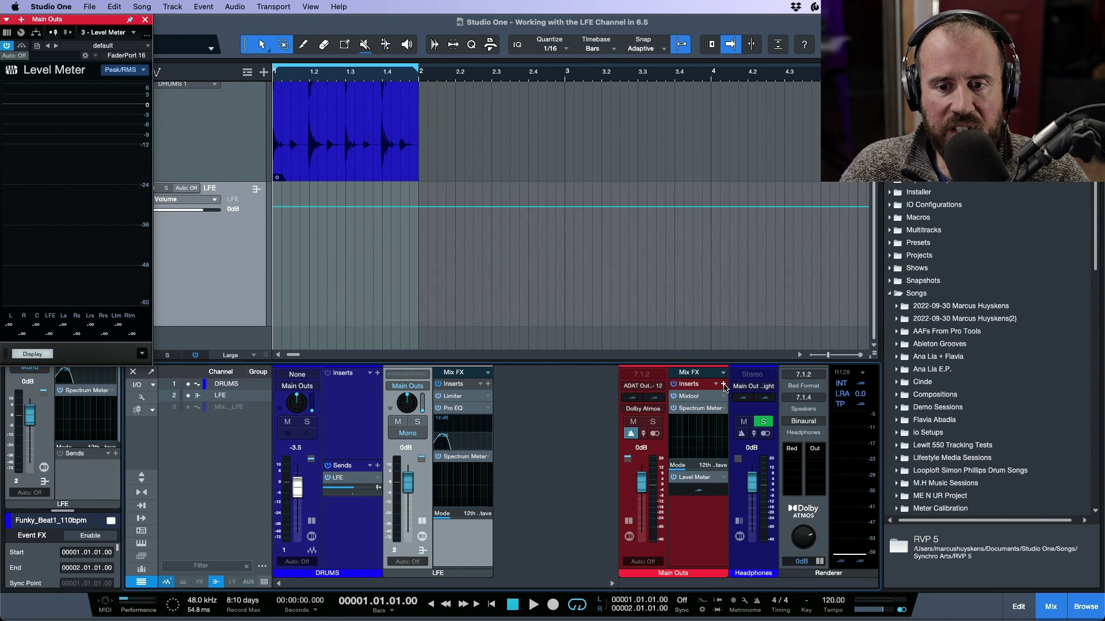
# Insert a Splitter in Channel Split mode on Main Outs and move it first in the chain.
pyautogui.click(723, 384)
pyautogui.write('s')
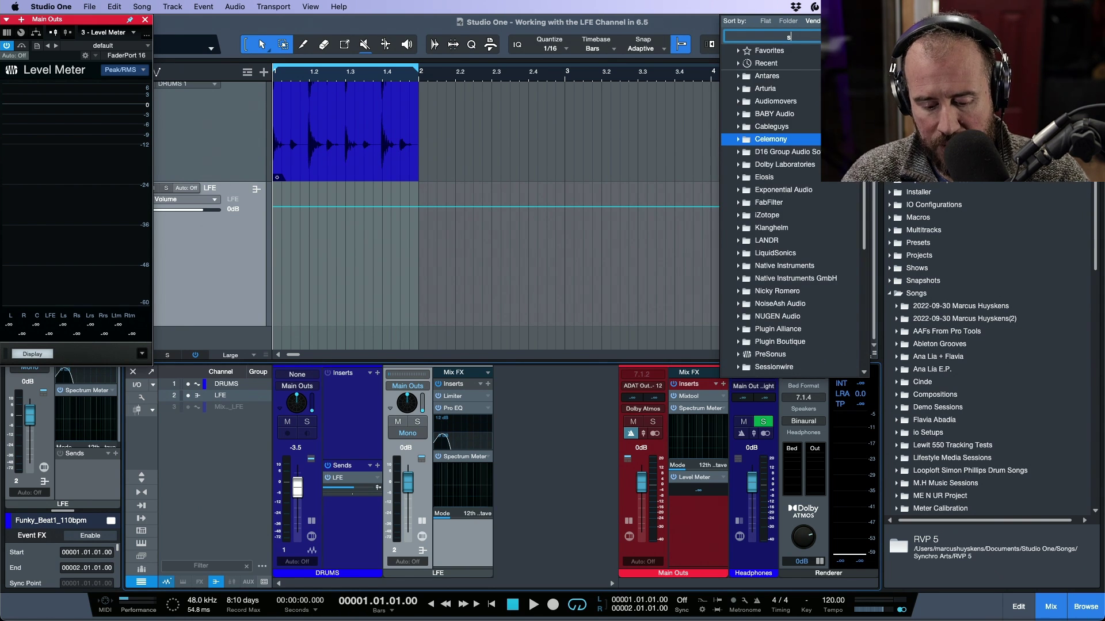
pyautogui.write('pl')
pyautogui.press('Return')
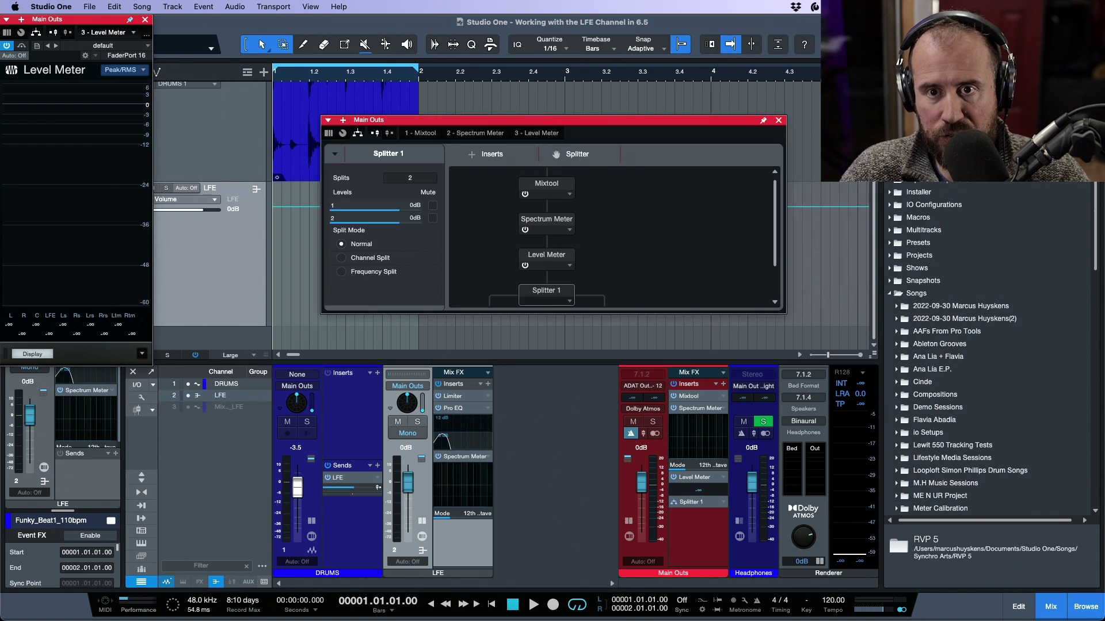
pyautogui.click(344, 259)
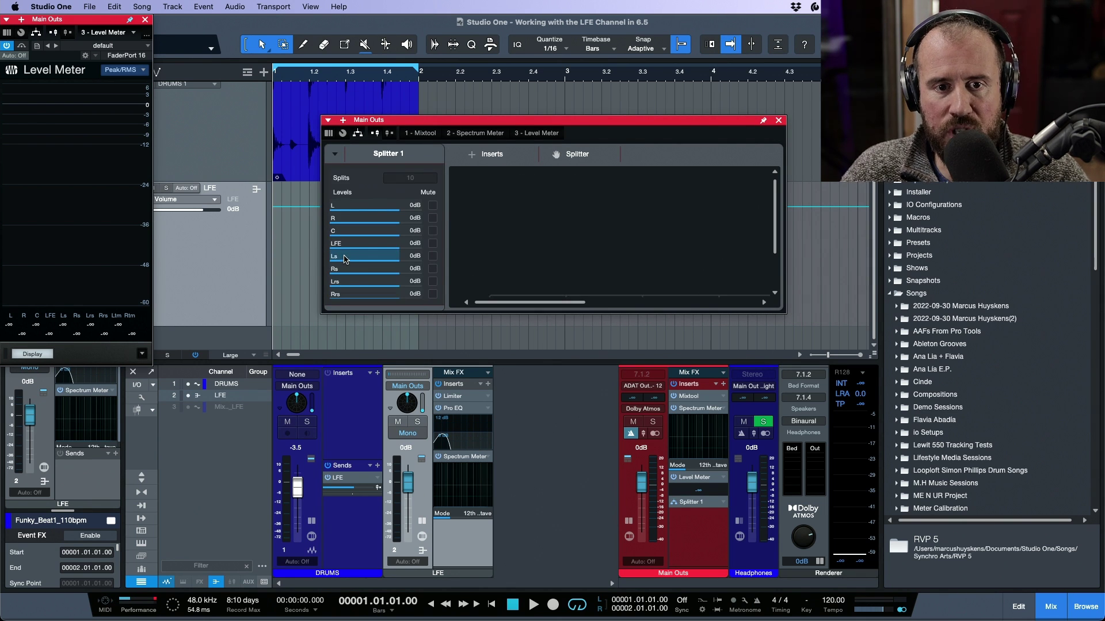
pyautogui.moveTo(593, 121); pyautogui.dragTo(427, 21)
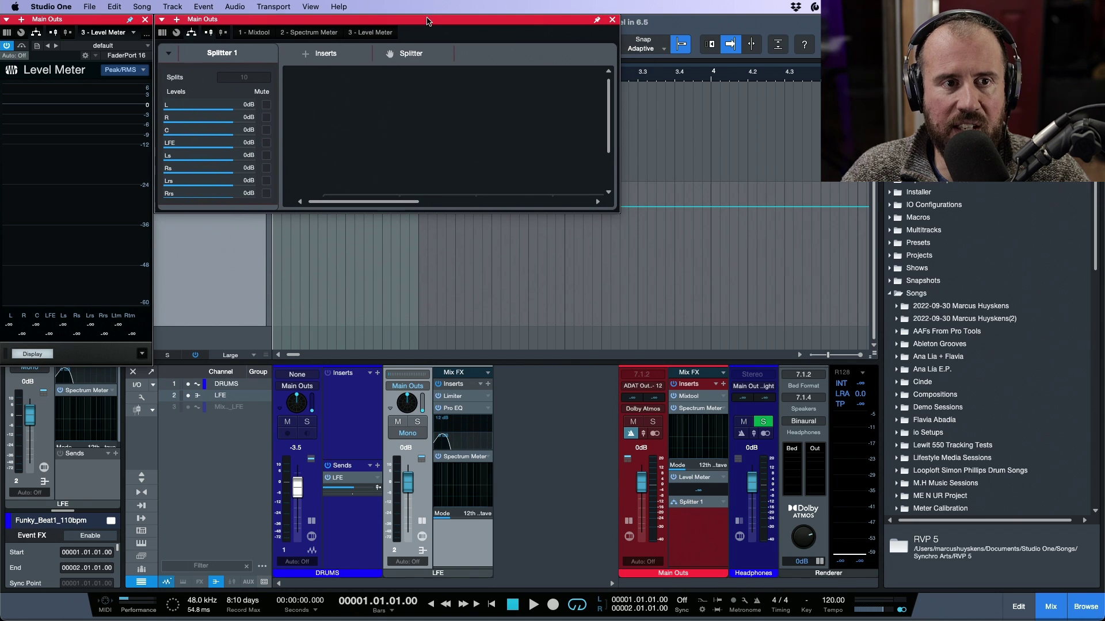
pyautogui.moveTo(620, 212); pyautogui.dragTo(815, 357)
pyautogui.moveTo(695, 197); pyautogui.dragTo(692, 82)
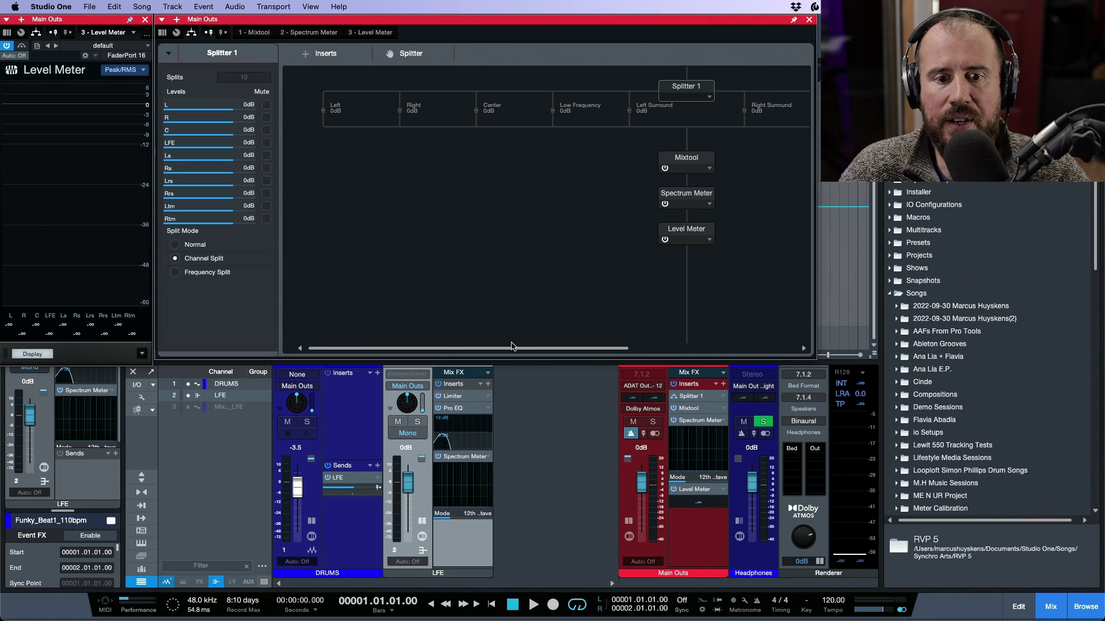
# Put a Limiter, then a Pro EQ beneath it, on Splitter 1's Low Frequency lane.
pyautogui.hscroll(1, 513, 345)
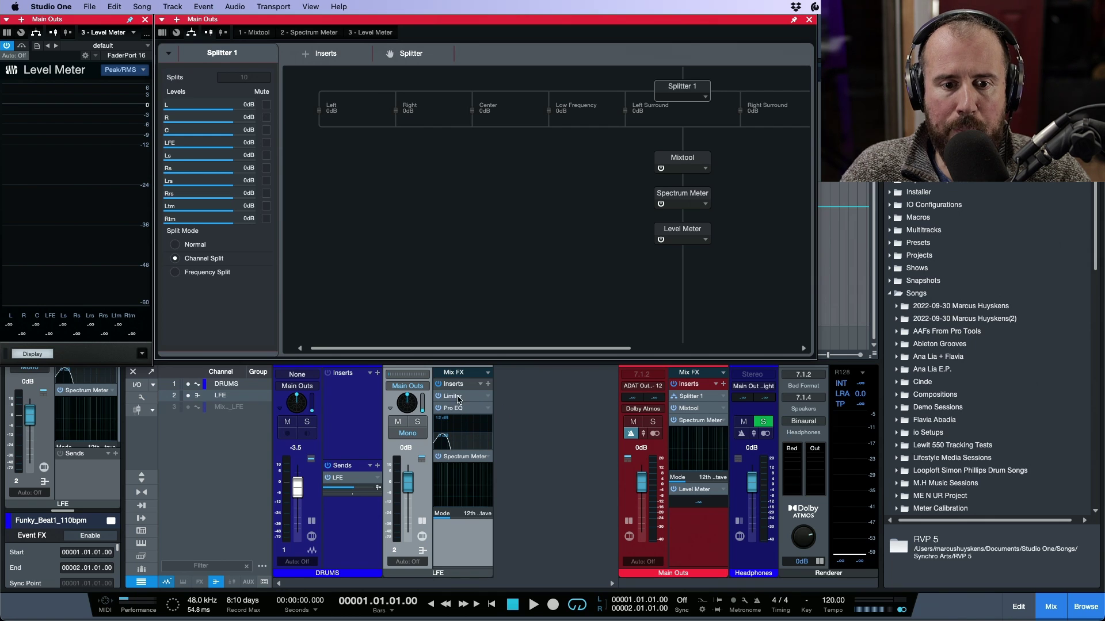
pyautogui.moveTo(459, 399); pyautogui.dragTo(575, 114)
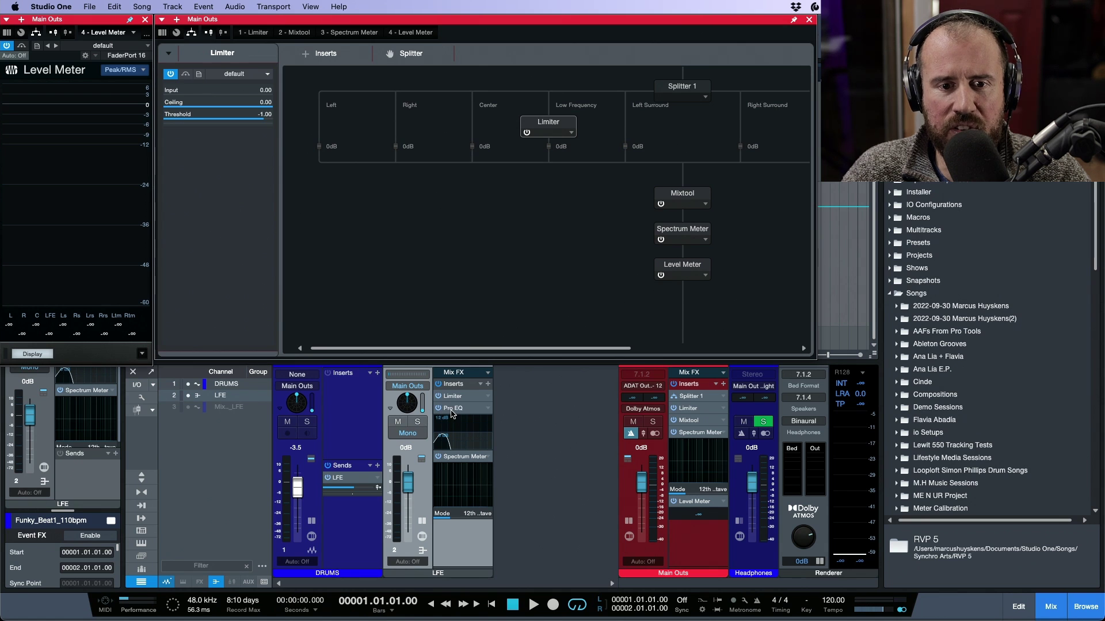
pyautogui.moveTo(498, 341); pyautogui.dragTo(562, 168)
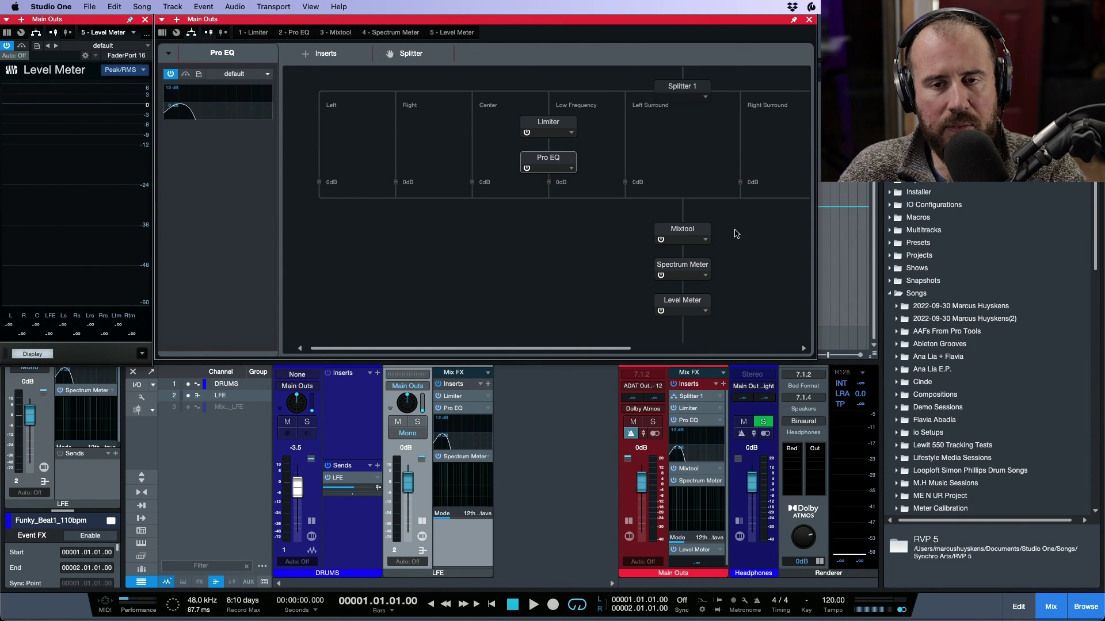
# Close the Main Outs window, hide the LFE channel, collapse the DRUMS strip, and play briefly.
pyautogui.click(810, 21)
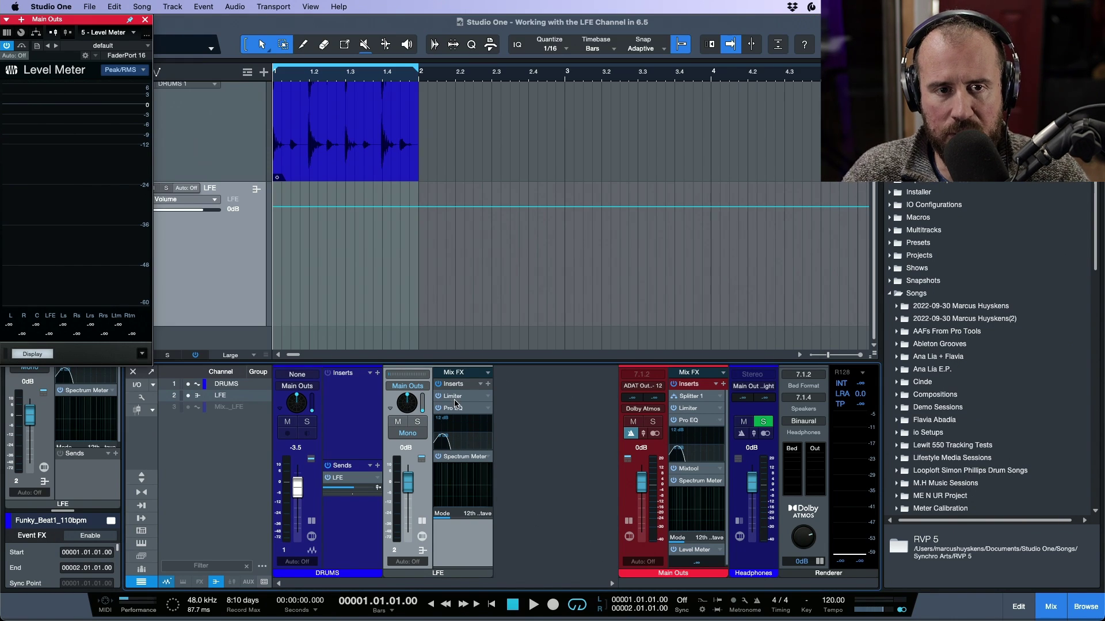
pyautogui.scroll(2, 239, 180)
pyautogui.click(239, 179)
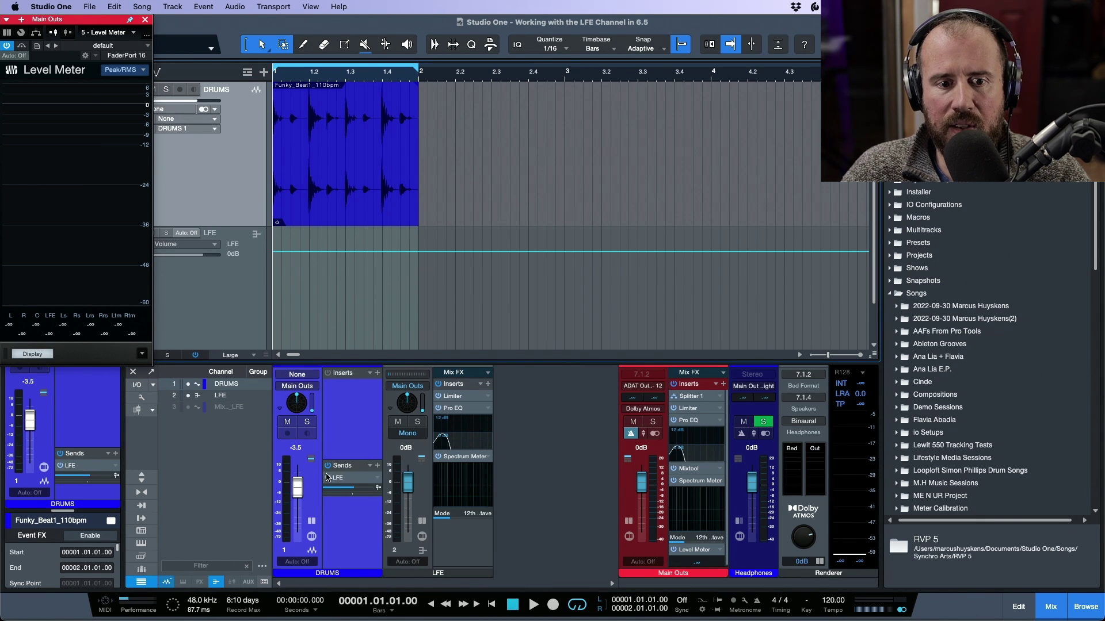
pyautogui.click(422, 490)
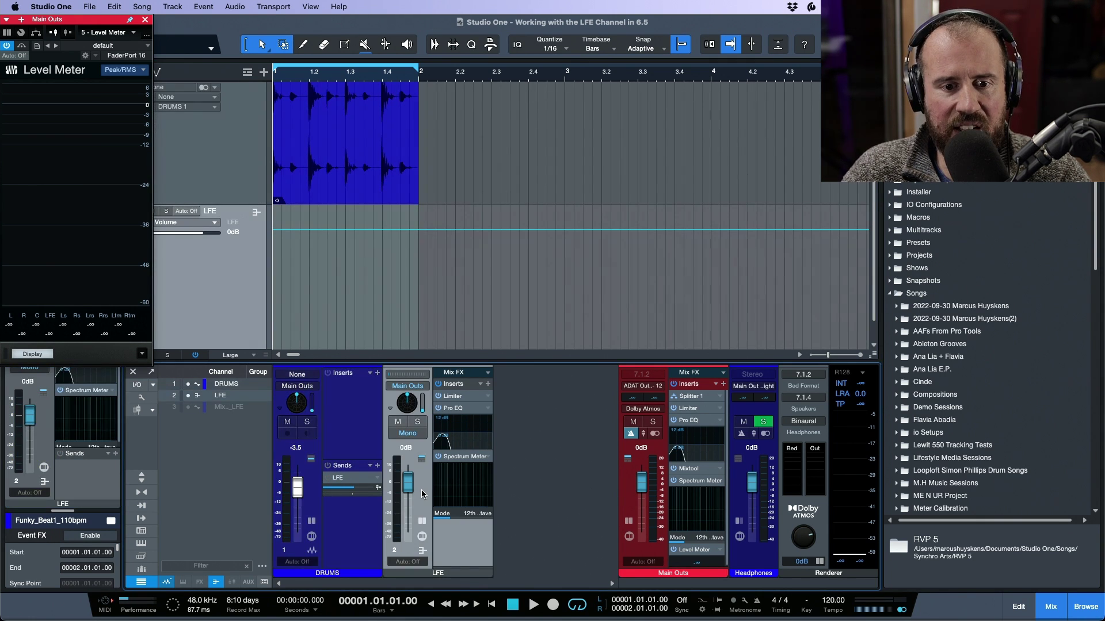
pyautogui.click(188, 396)
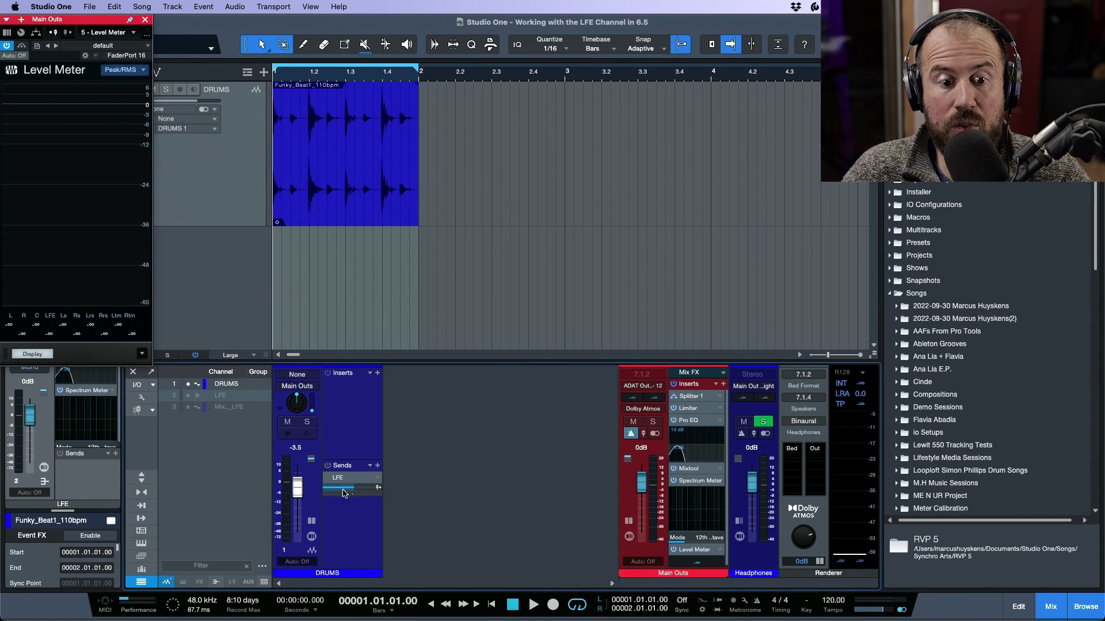
pyautogui.click(311, 521)
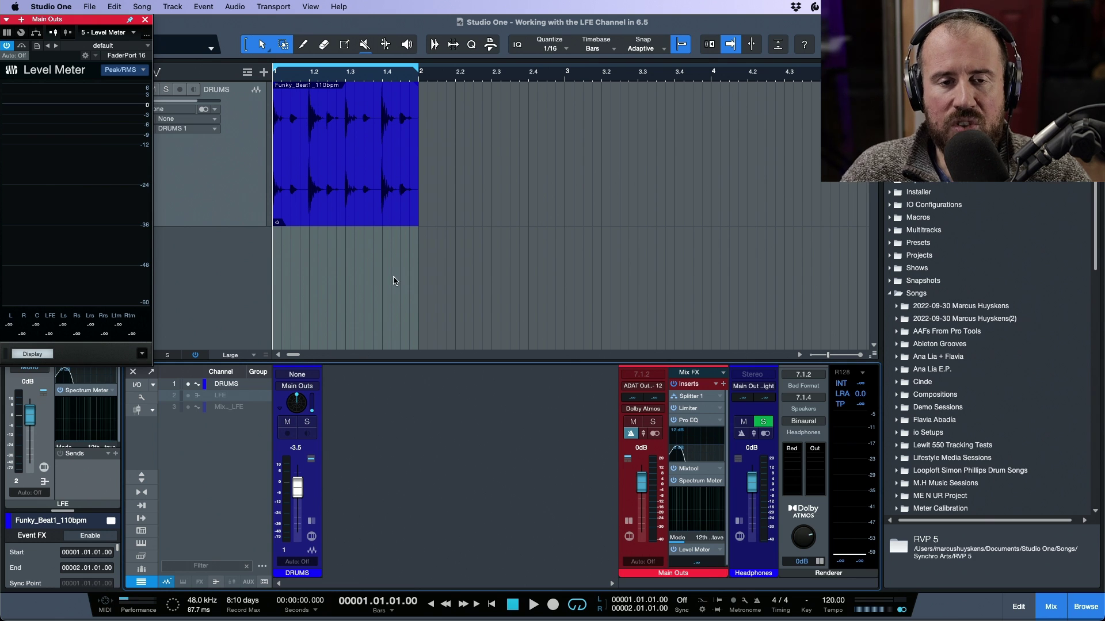
pyautogui.press('space')
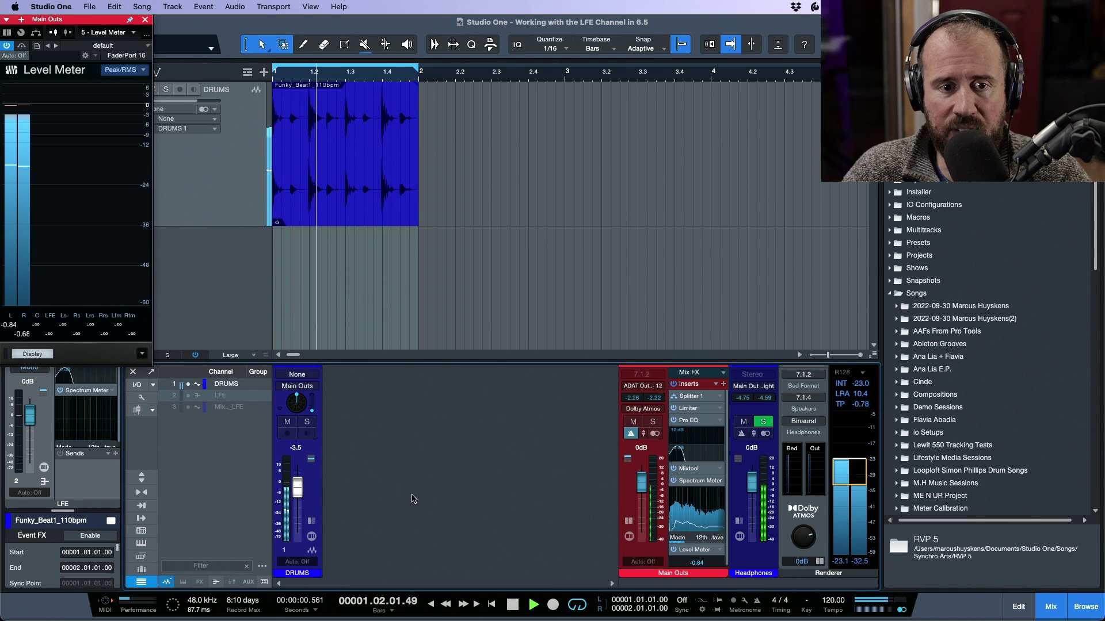
pyautogui.press('space')
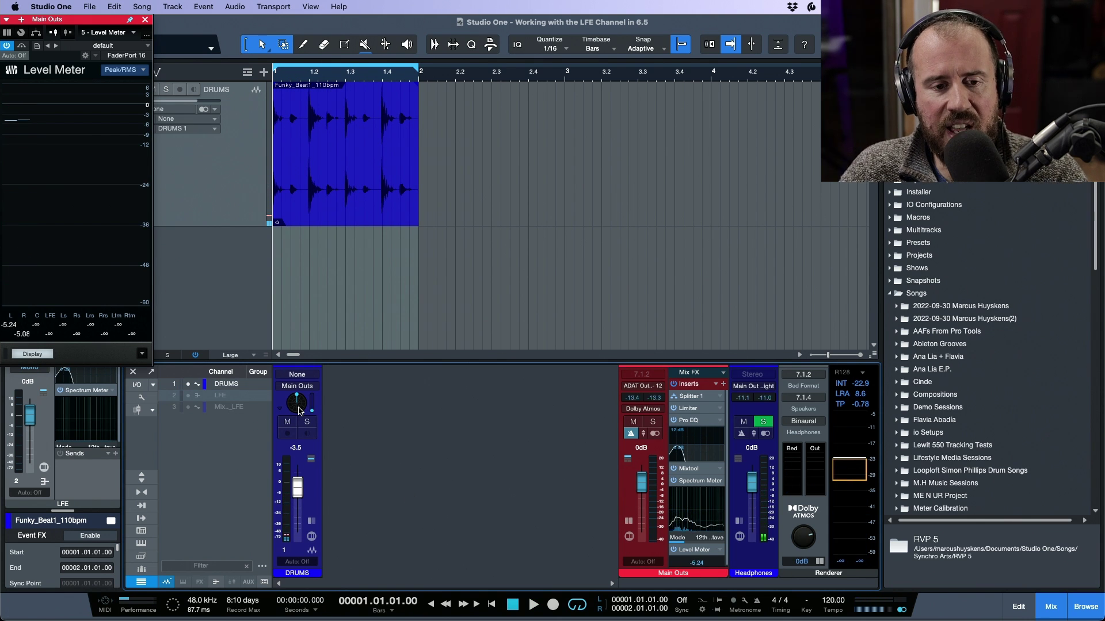
# Unmute the DRUMS panner's LFE output, set its LFE level to -7.2 dB, and audition it.
pyautogui.doubleClick(297, 406)
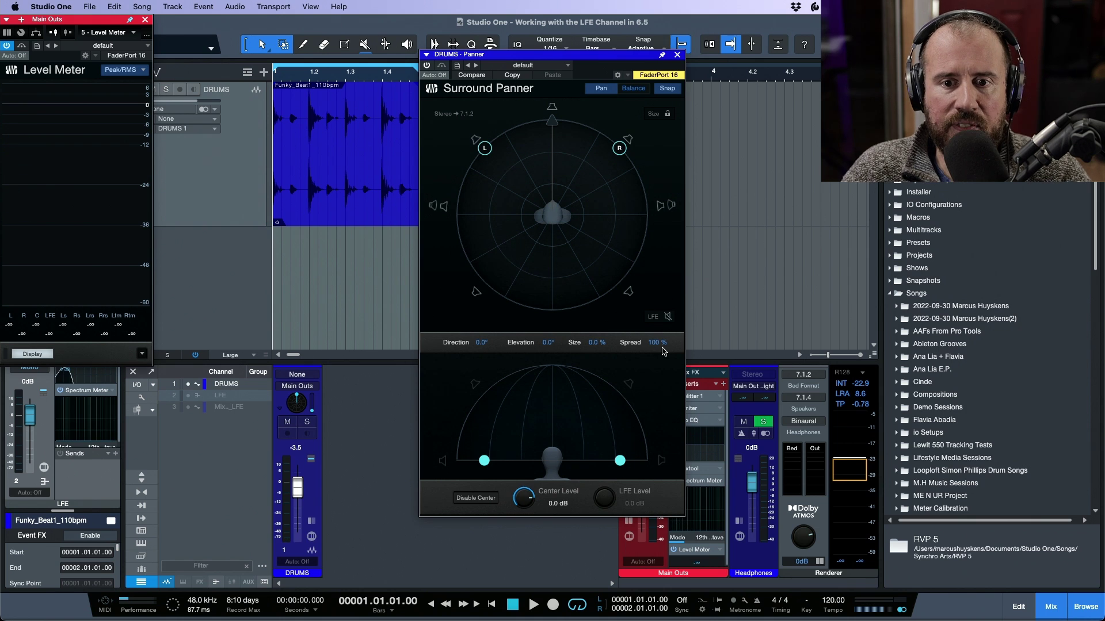
pyautogui.click(668, 318)
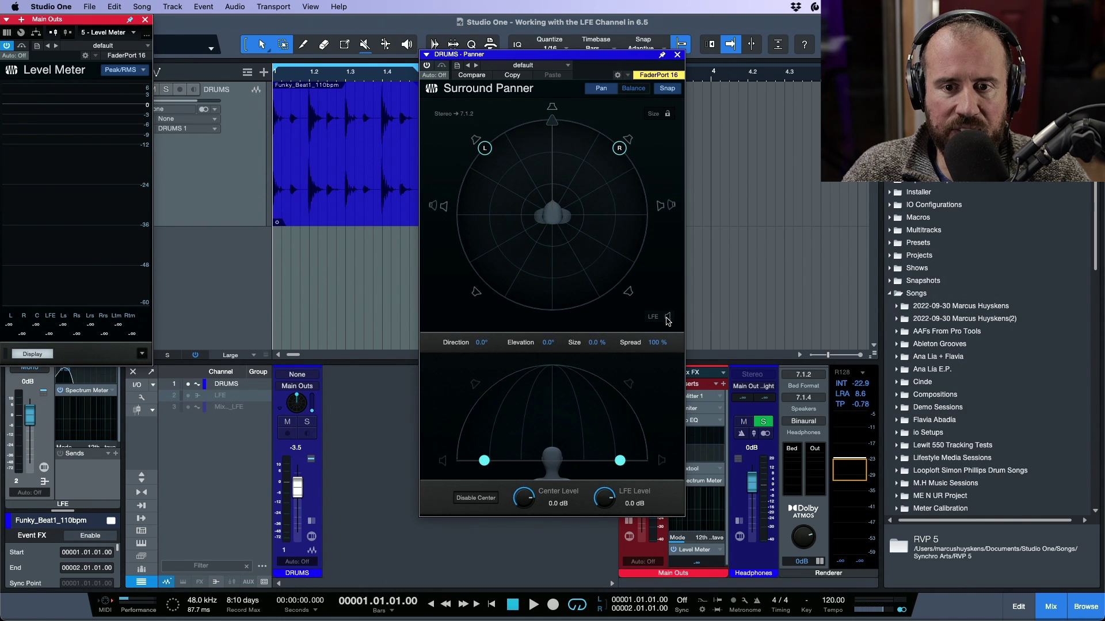
pyautogui.moveTo(599, 527); pyautogui.dragTo(589, 585)
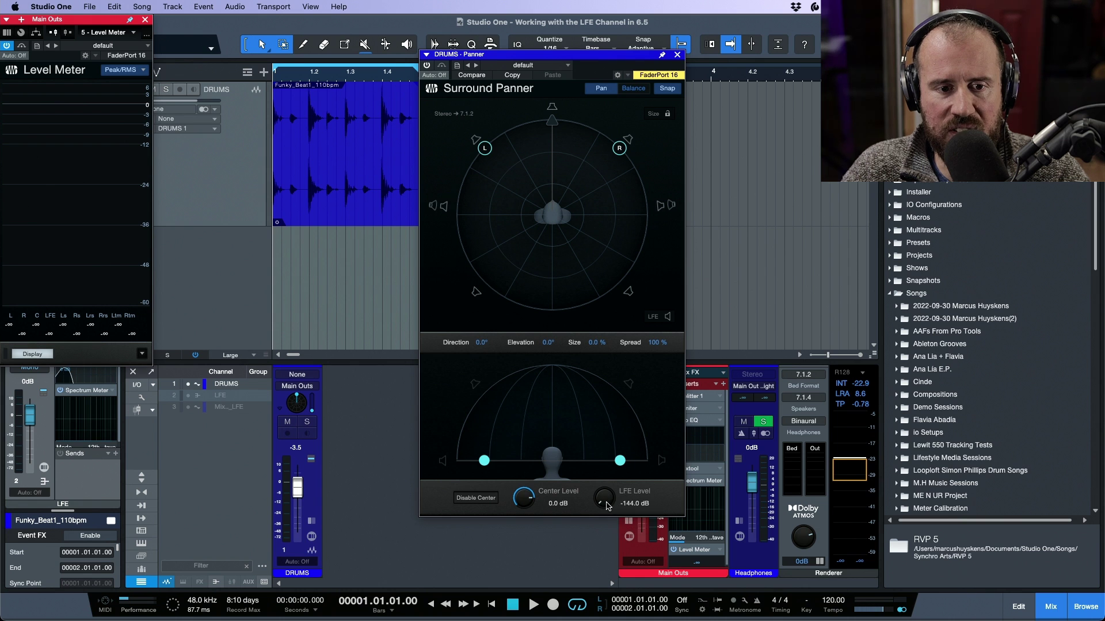
pyautogui.moveTo(609, 504); pyautogui.dragTo(611, 464)
pyautogui.press('space')
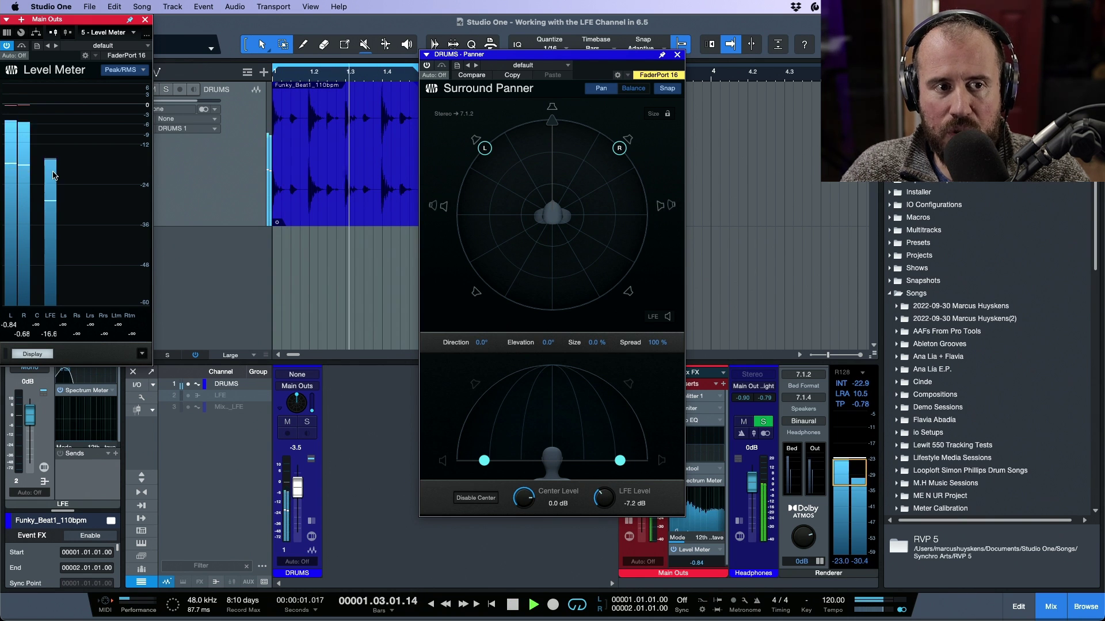
pyautogui.press('space')
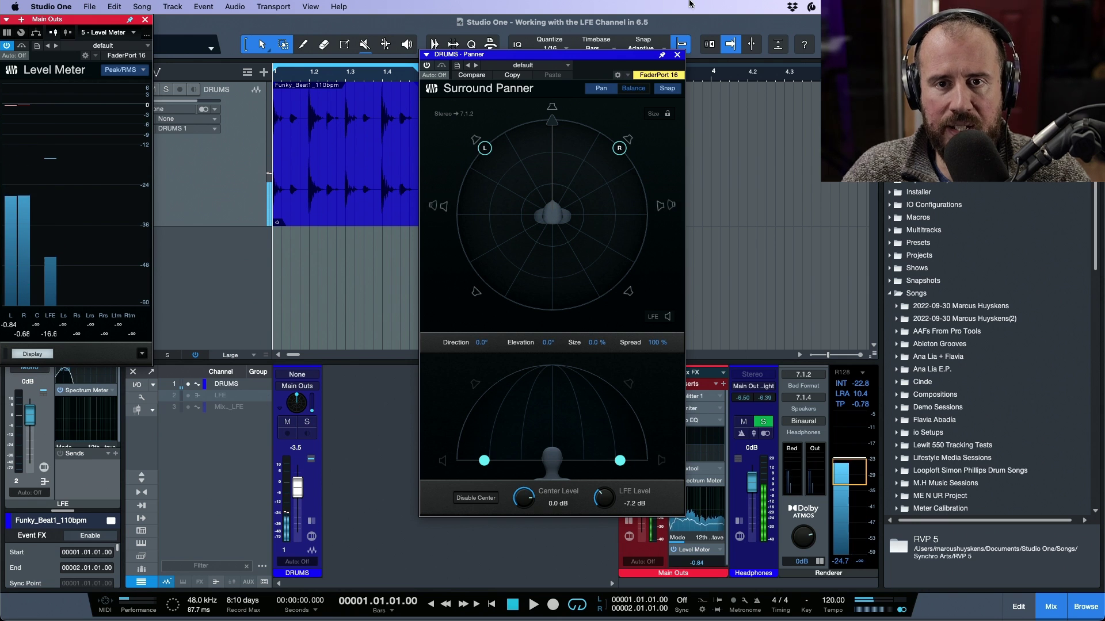
# Close the DRUMS panner, collapse the Main Outs previews, and inspect the Splitter routing.
pyautogui.click(677, 56)
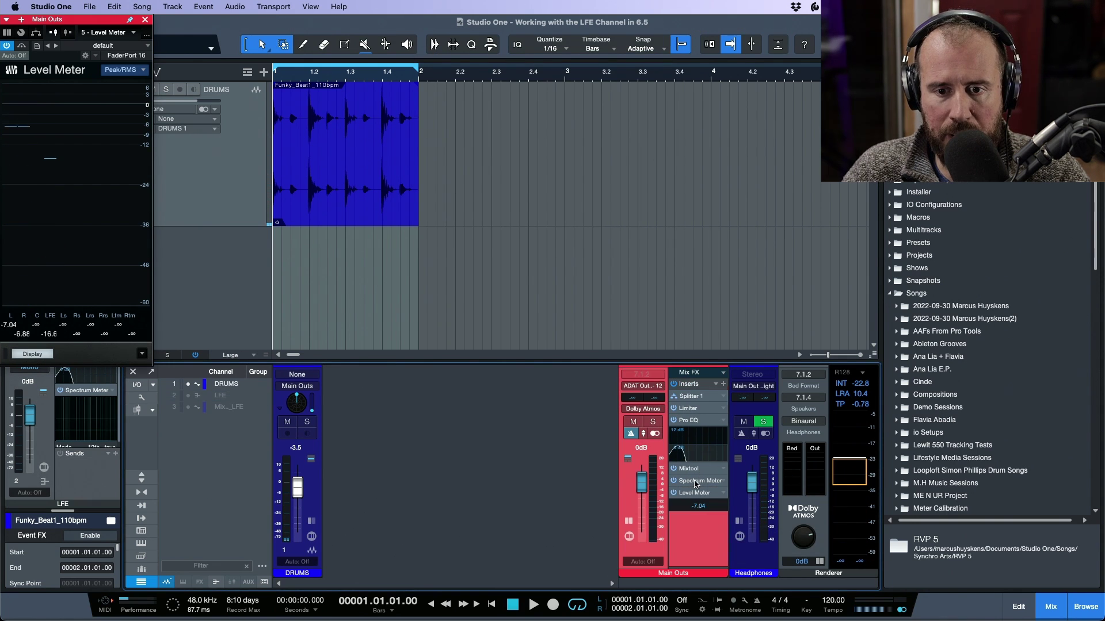
pyautogui.click(696, 482)
pyautogui.click(700, 423)
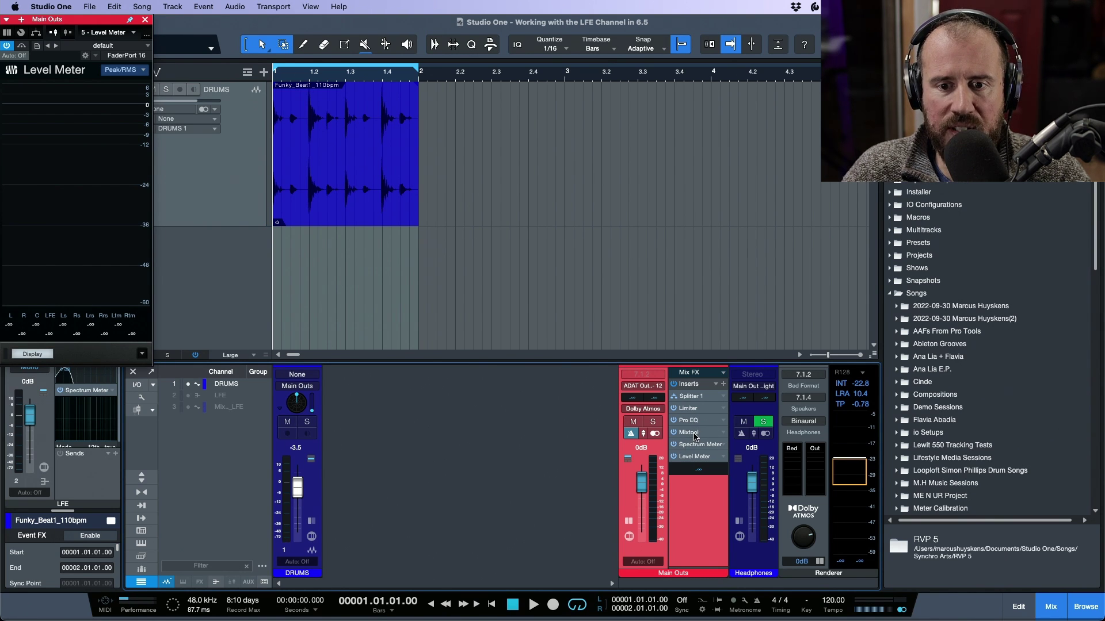
pyautogui.click(690, 433)
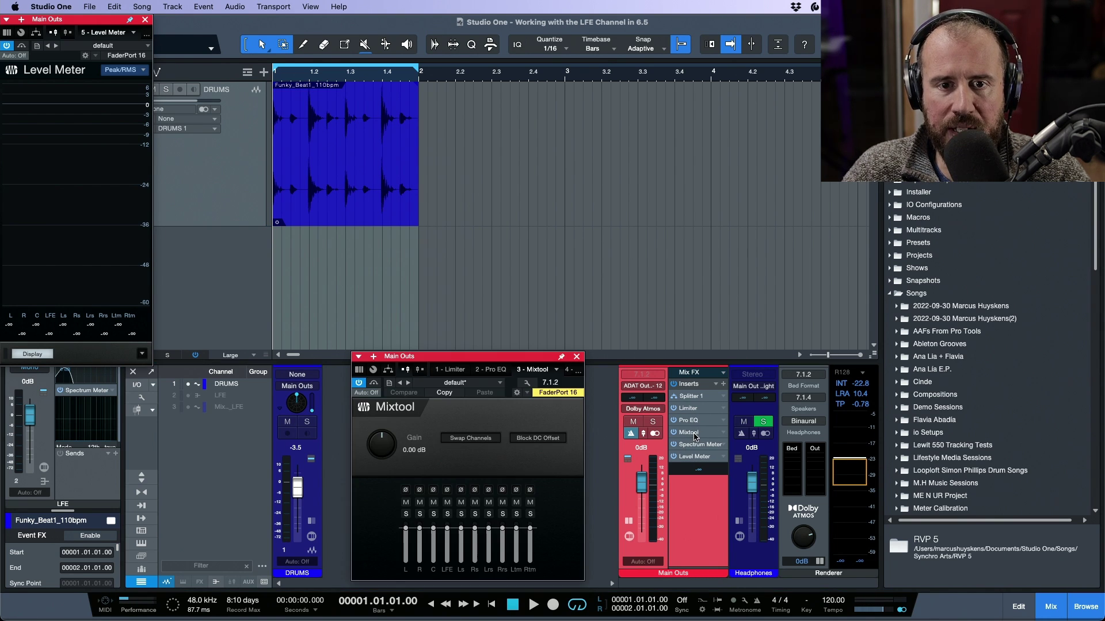
pyautogui.click(629, 522)
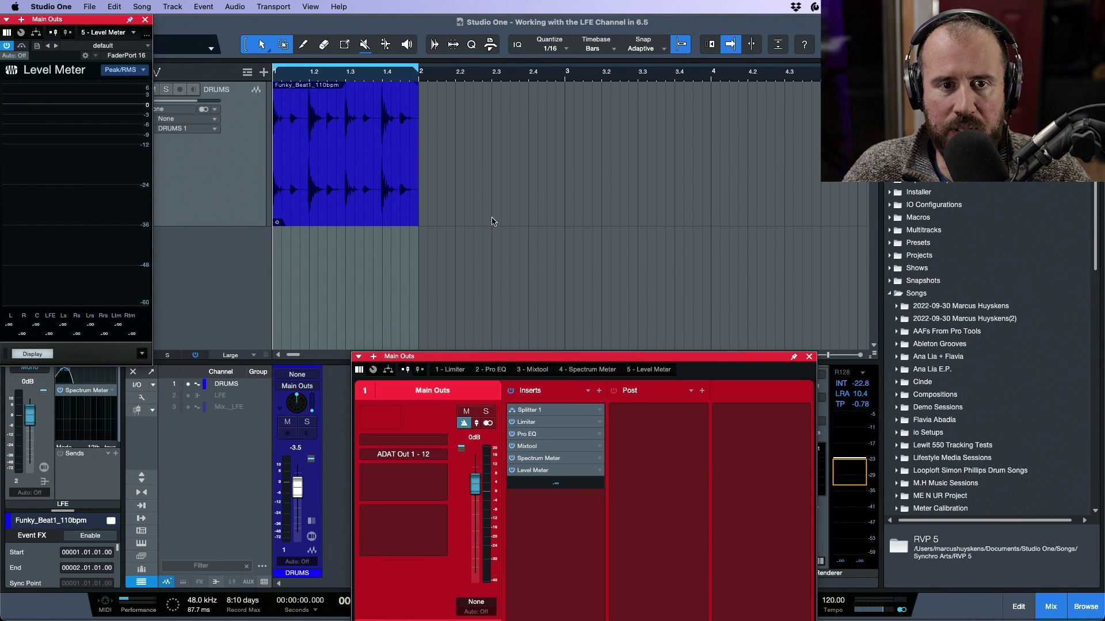
pyautogui.click(388, 370)
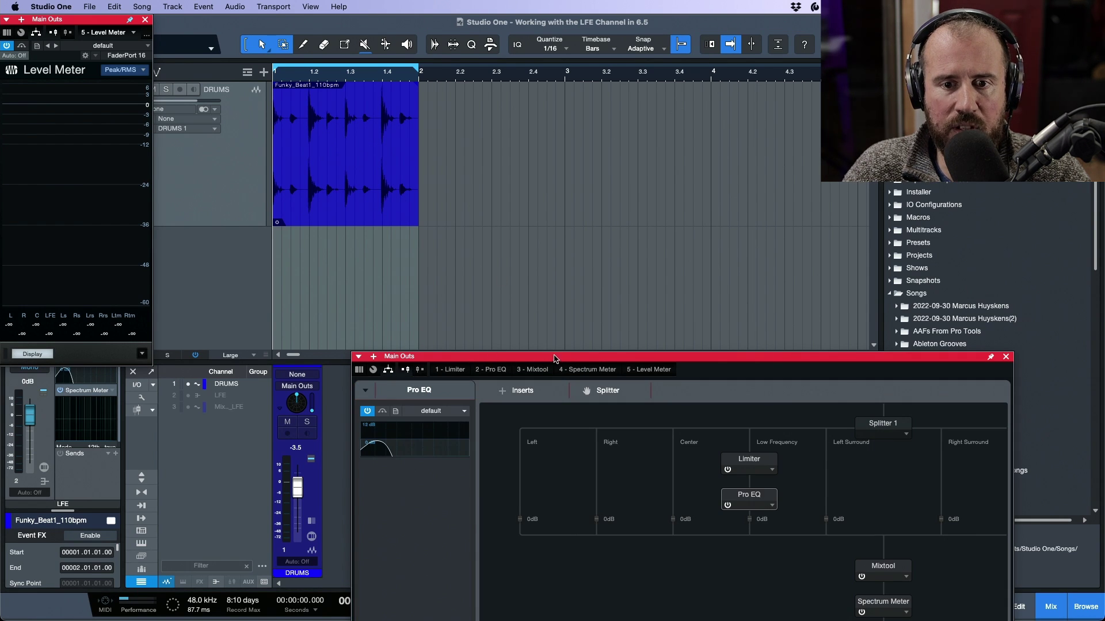
pyautogui.moveTo(554, 358); pyautogui.dragTo(381, 79)
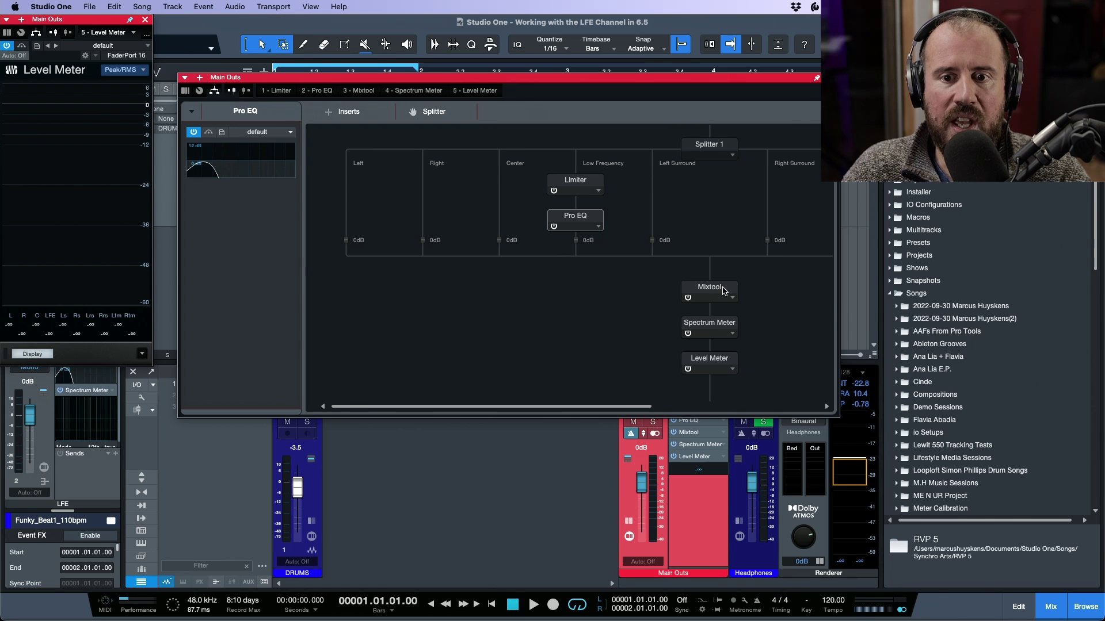
pyautogui.press('super+w')
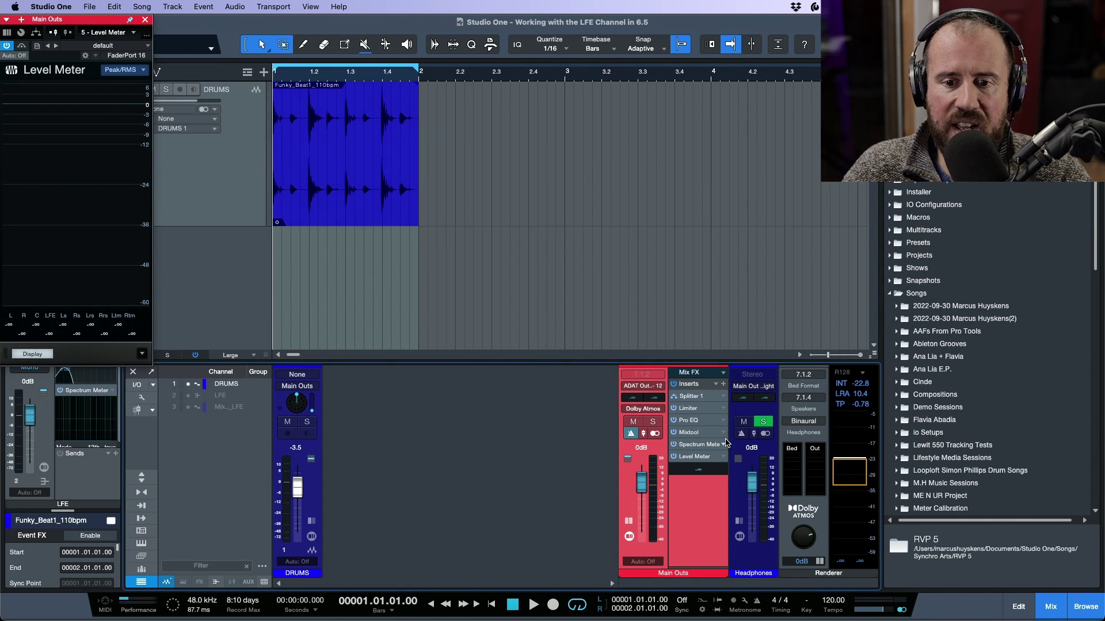
# Solo LFE in the Main Outs Mixtool, play the drums, and reopen the Splitter routing view.
pyautogui.doubleClick(693, 433)
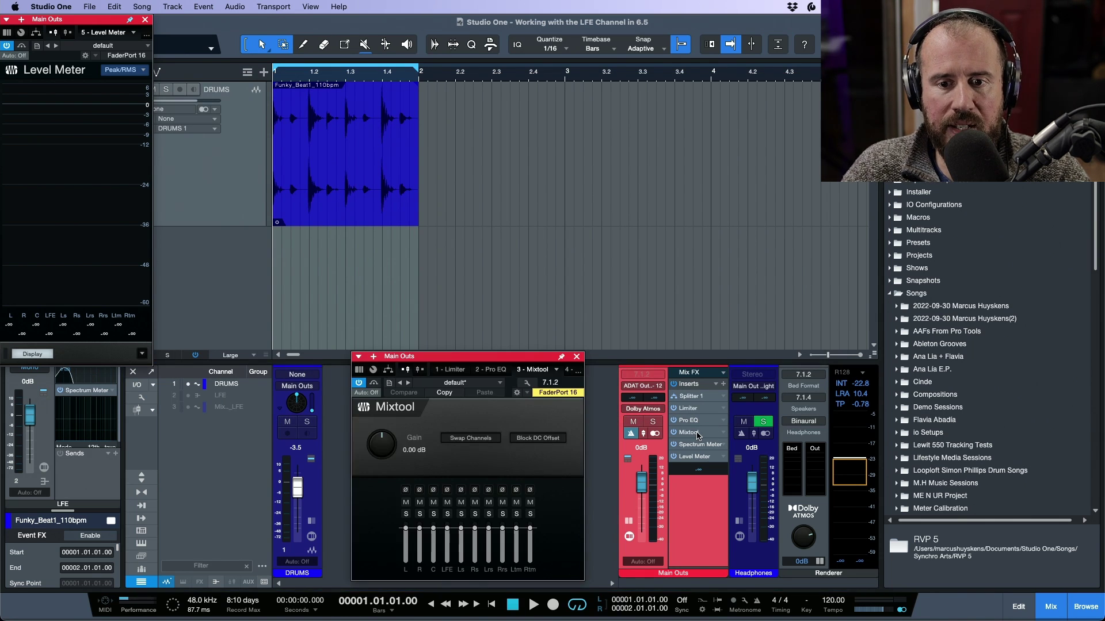
pyautogui.click(447, 514)
pyautogui.press('space')
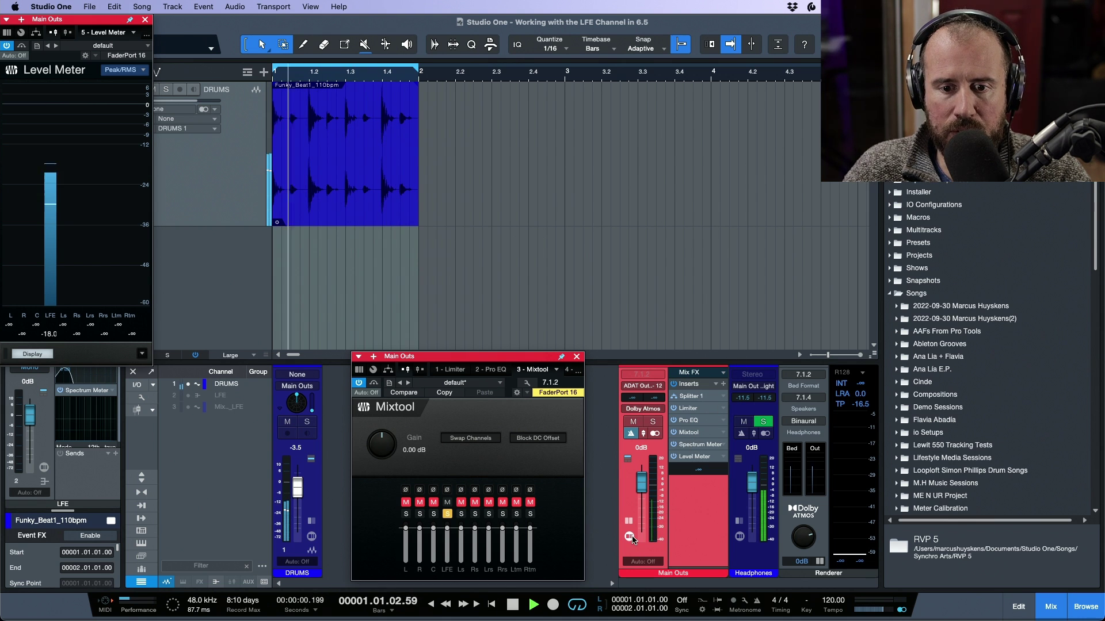
pyautogui.doubleClick(670, 515)
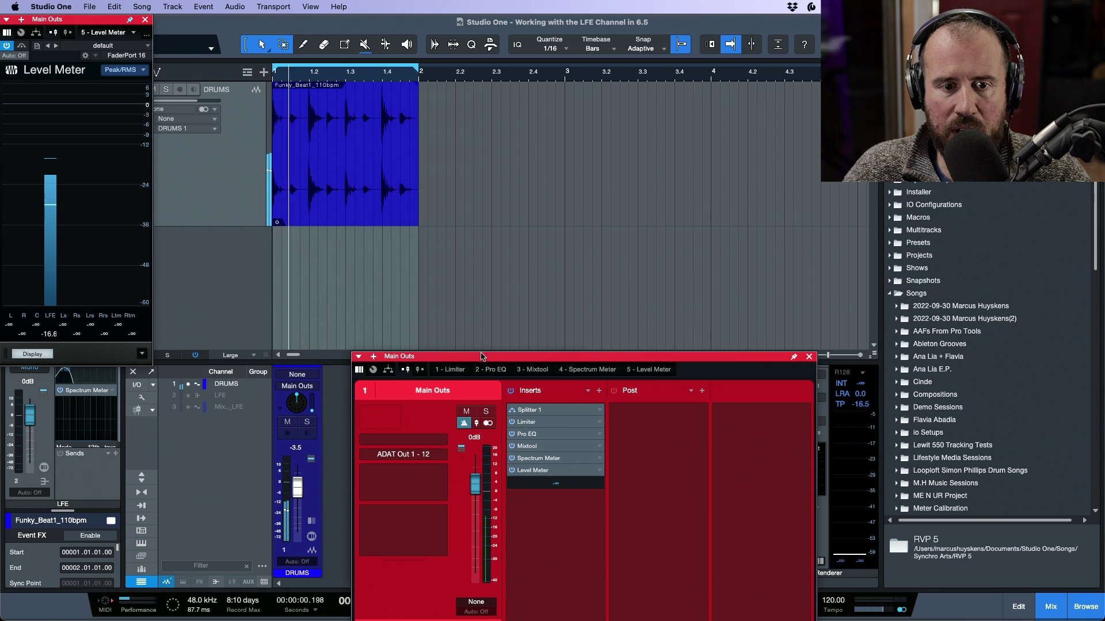
pyautogui.click(388, 369)
pyautogui.moveTo(450, 357); pyautogui.dragTo(254, 16)
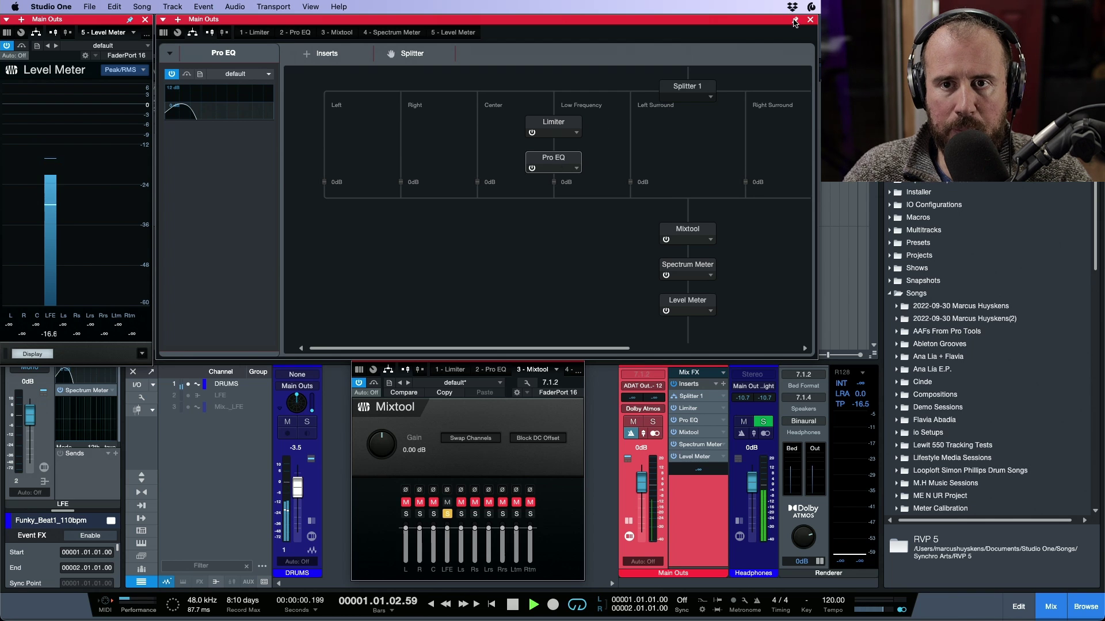
pyautogui.doubleClick(567, 162)
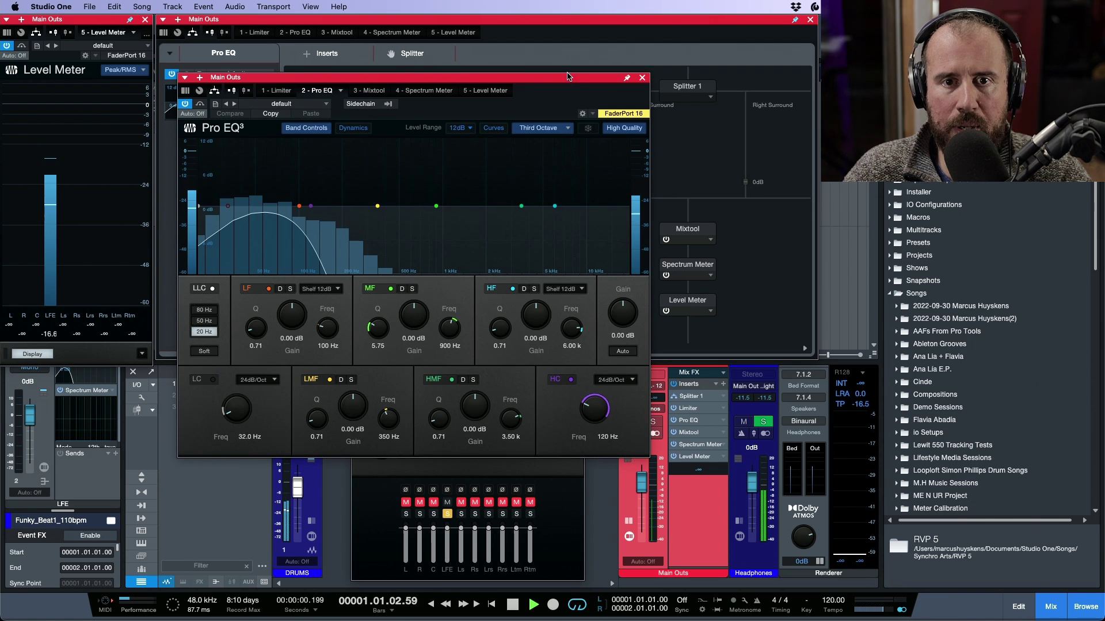
pyautogui.moveTo(574, 45); pyautogui.dragTo(580, 23)
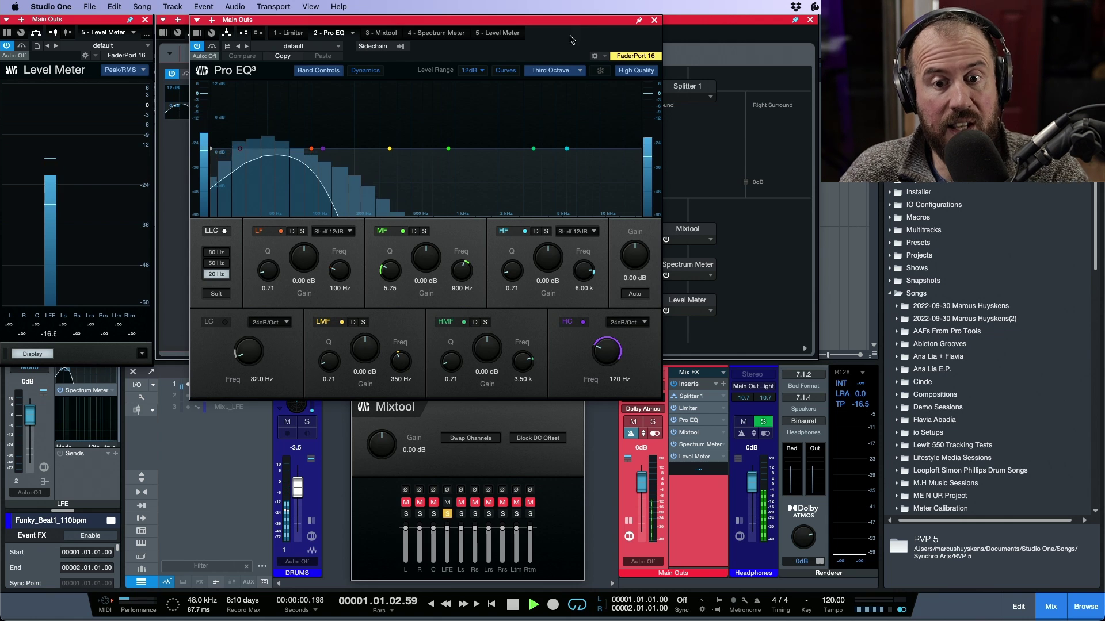
pyautogui.moveTo(633, 256); pyautogui.dragTo(599, 270)
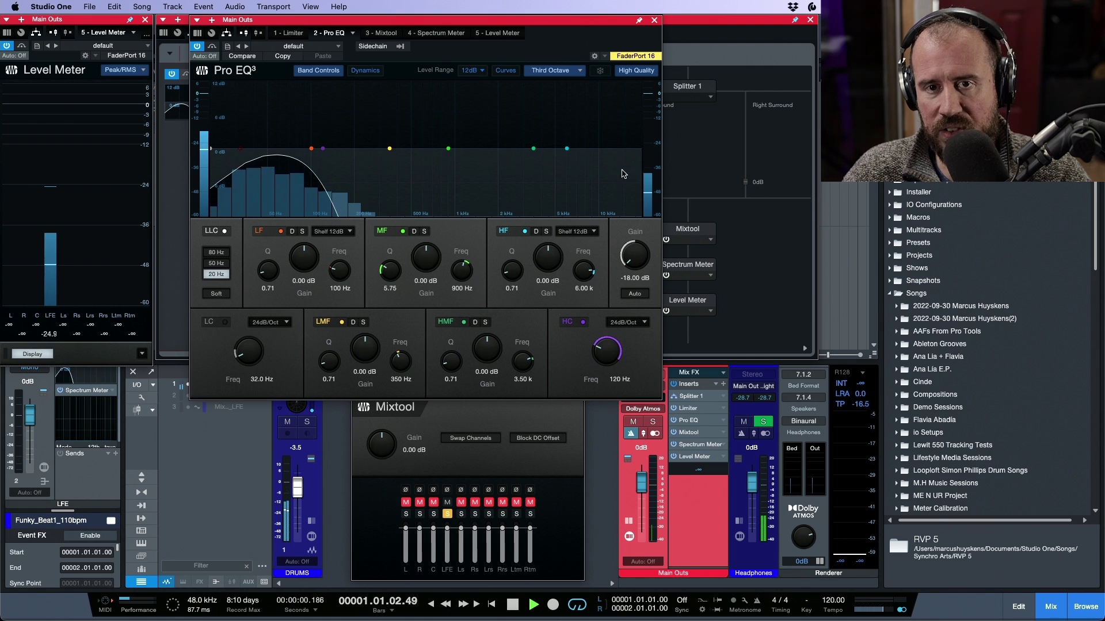
pyautogui.click(654, 20)
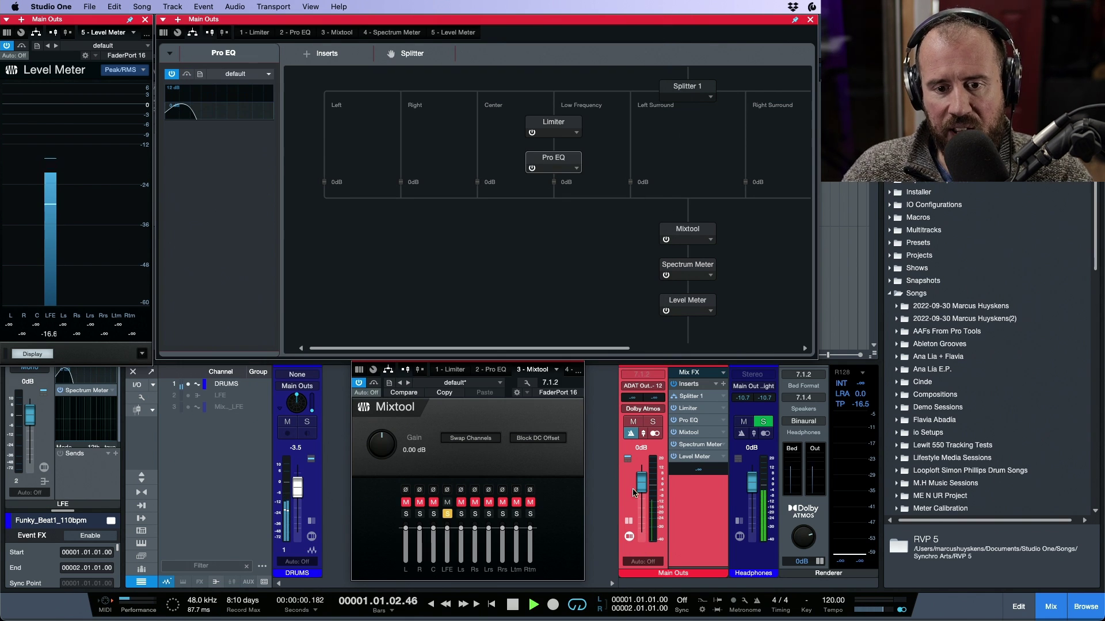
# Stop playback, close the Main Outs windows, and set the DRUMS LFE level to -12.4 dB.
pyautogui.press('space')
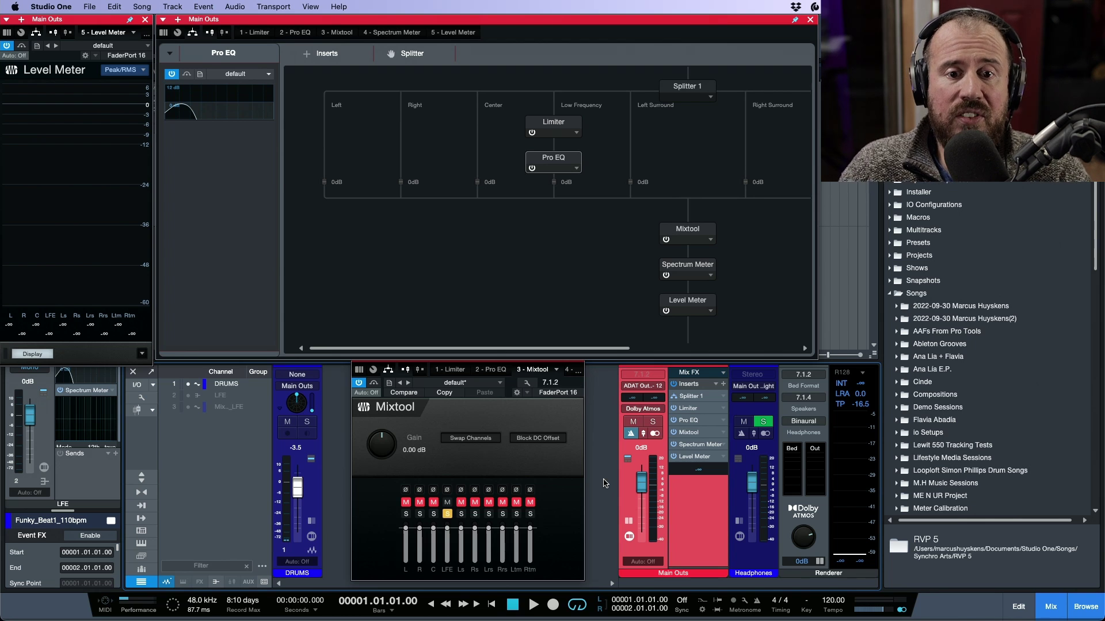
pyautogui.click(812, 20)
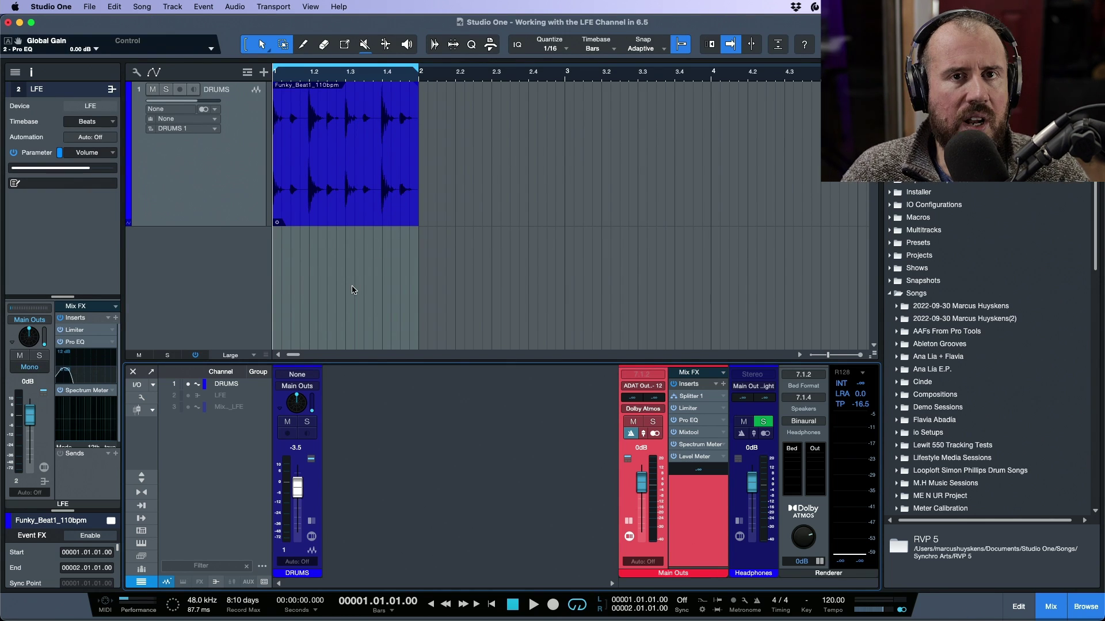
pyautogui.doubleClick(298, 413)
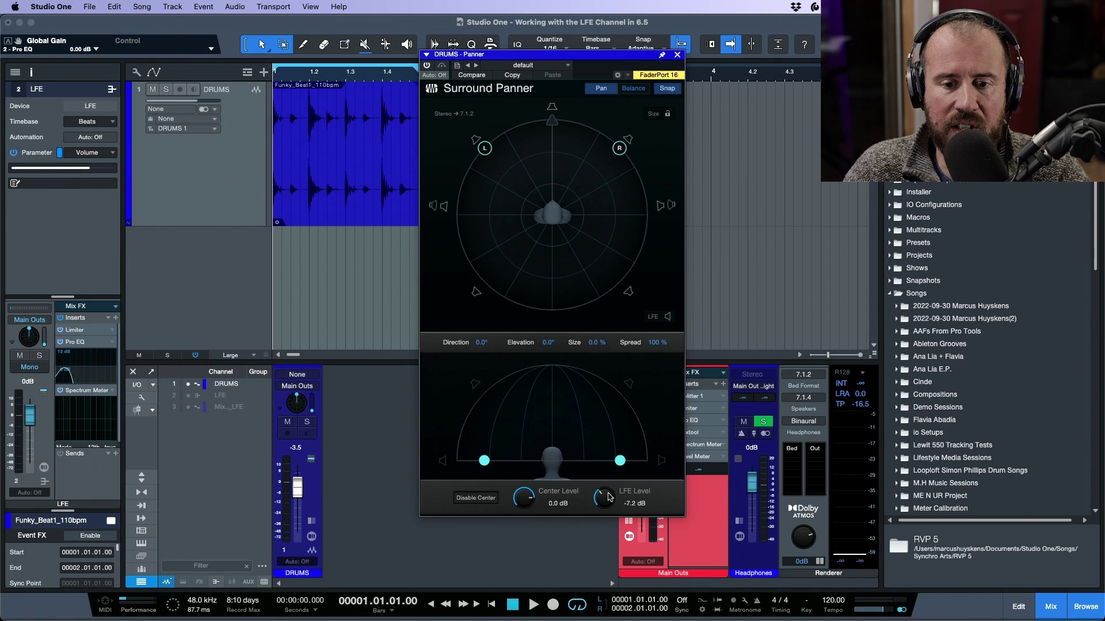
pyautogui.moveTo(611, 498); pyautogui.dragTo(606, 503)
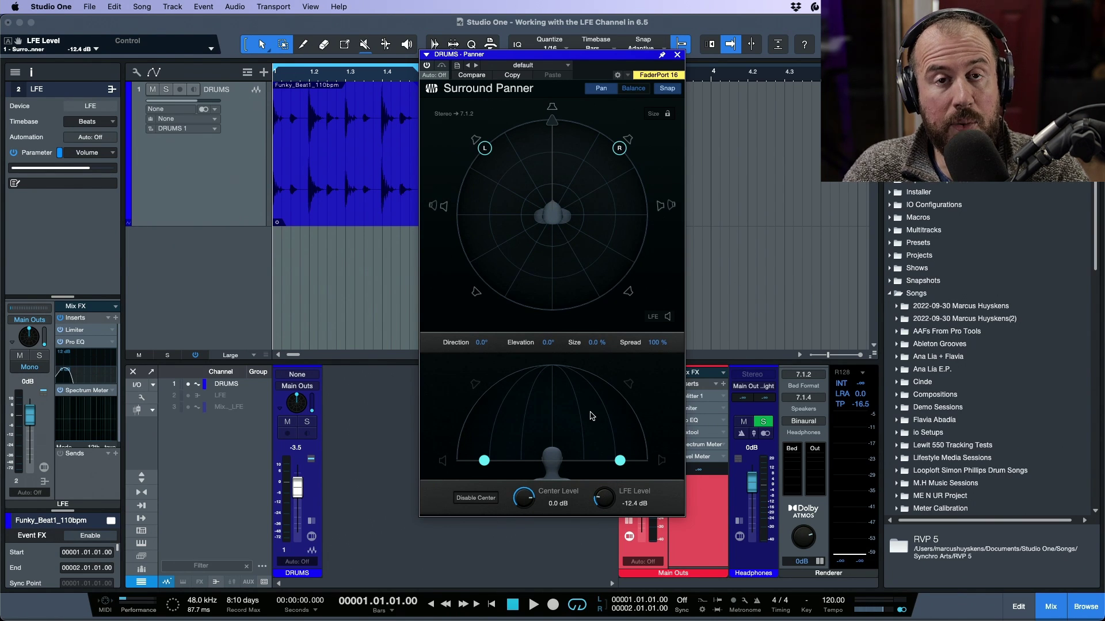
pyautogui.click(677, 55)
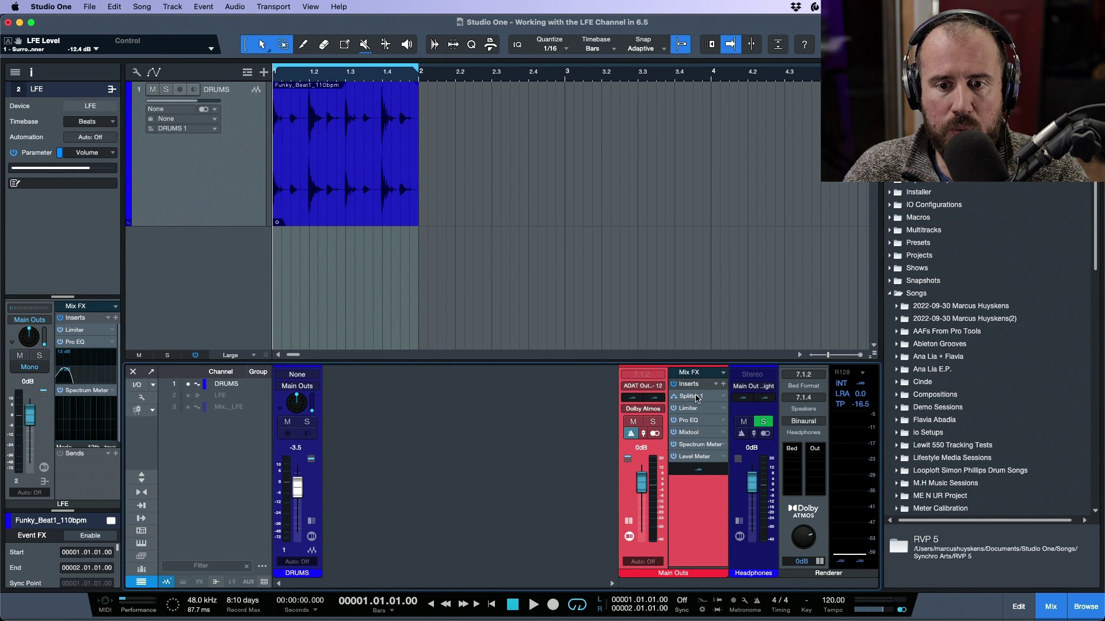
# Inspect the LFE-branch Pro EQ in the Main Outs Splitter routing, then close both windows.
pyautogui.click(694, 397)
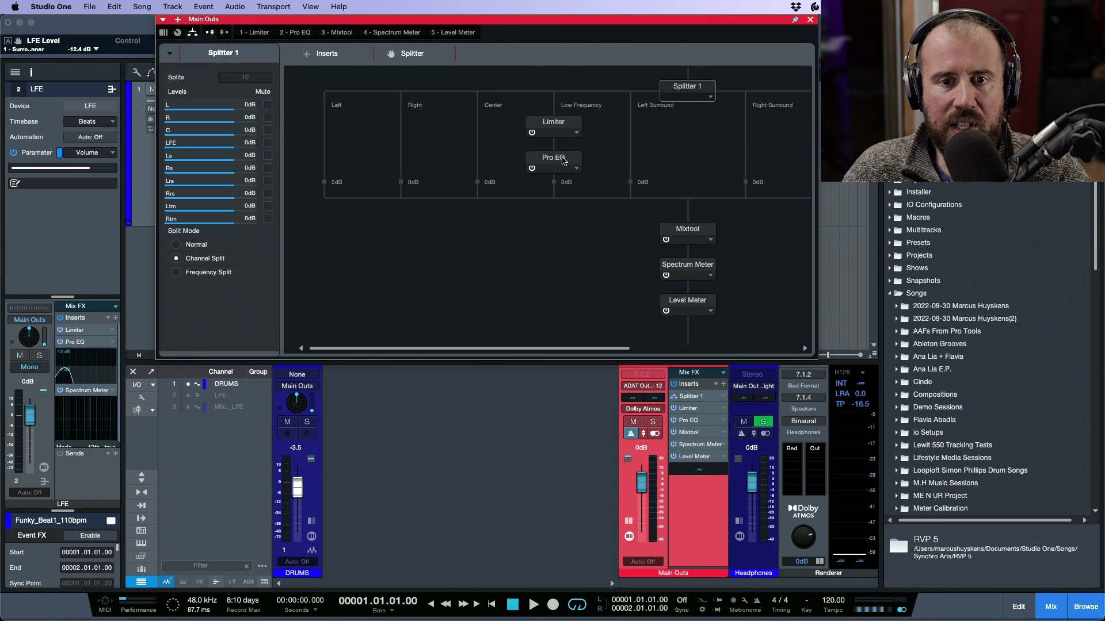
pyautogui.doubleClick(563, 161)
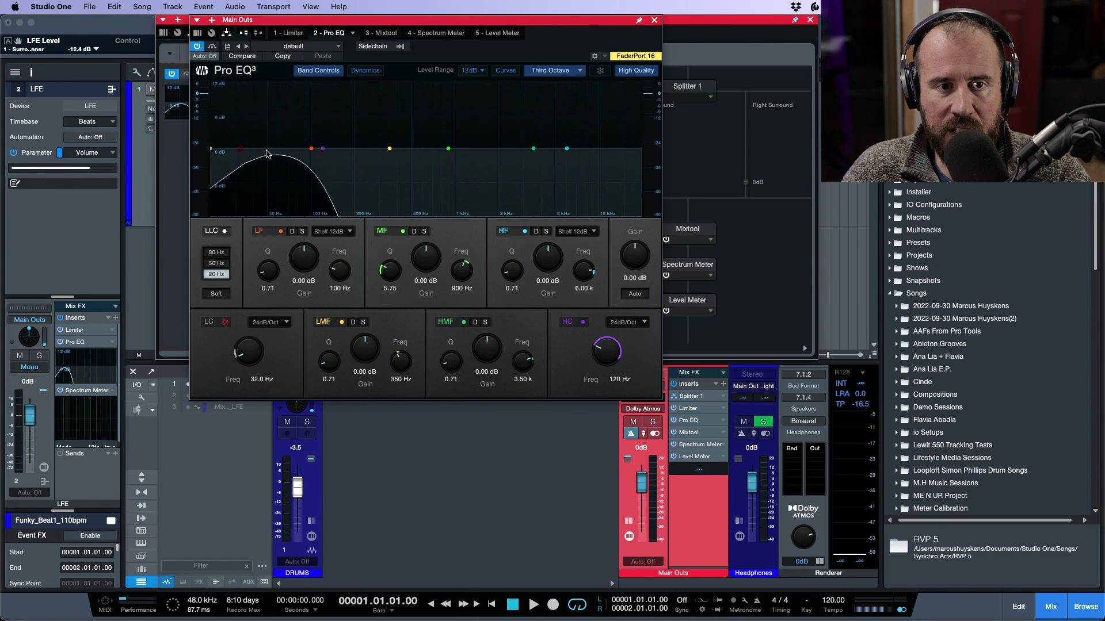
pyautogui.click(655, 21)
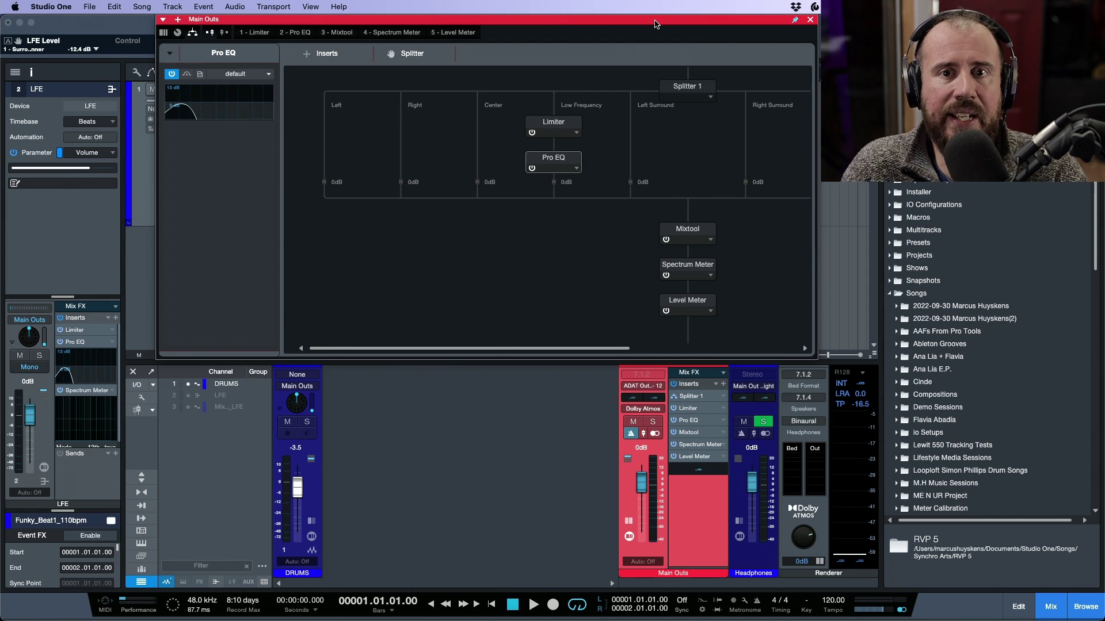
pyautogui.click(811, 20)
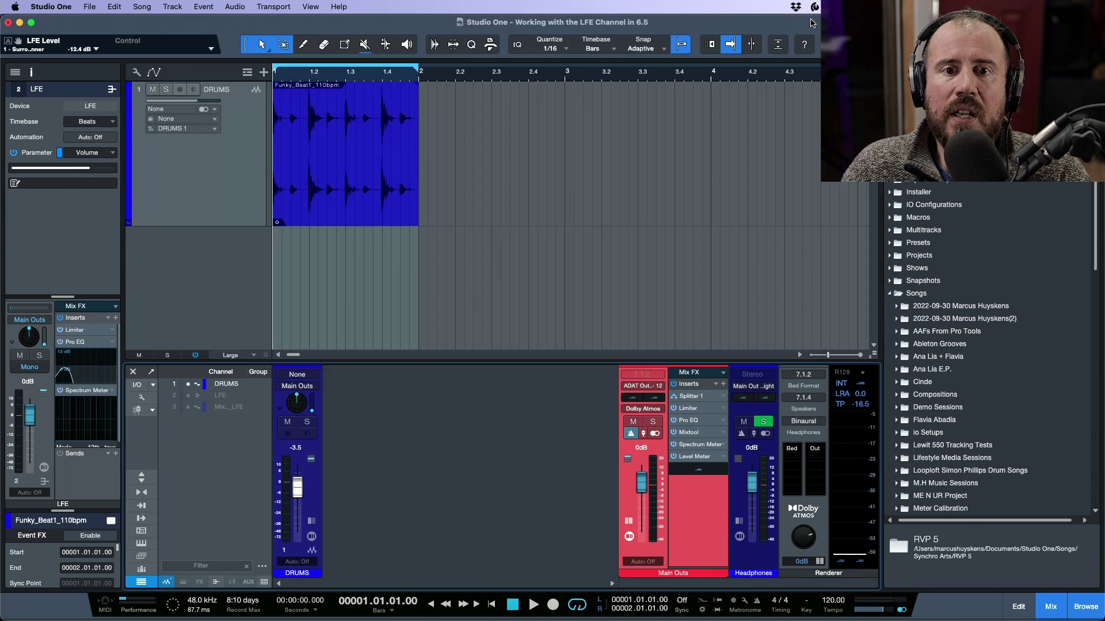
# Check the DRUMS surround panner and play the drums briefly.
pyautogui.doubleClick(303, 412)
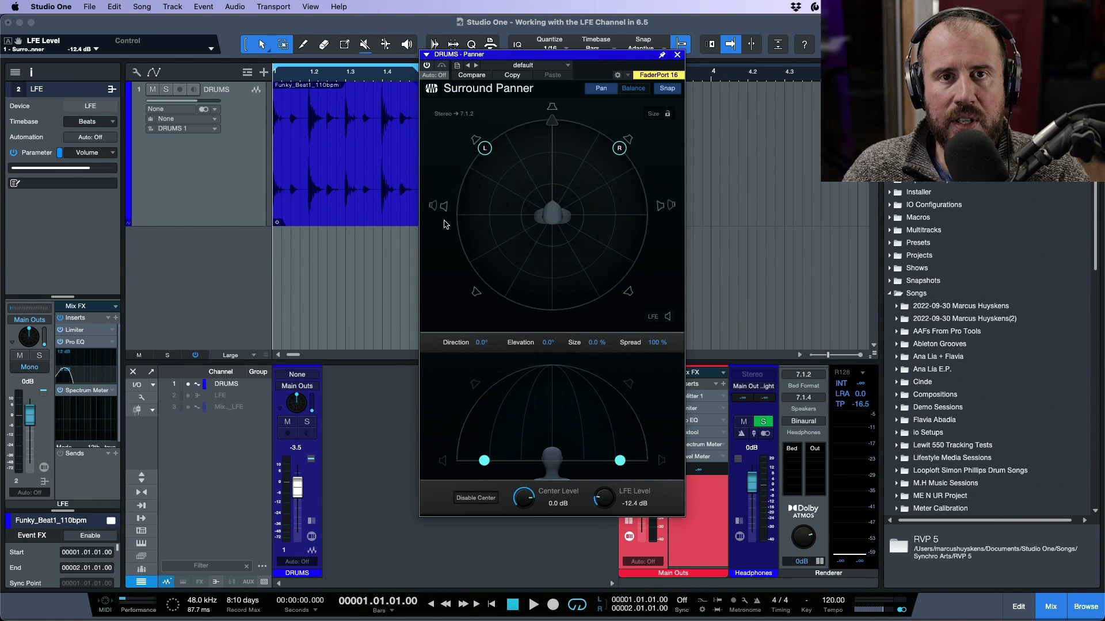
pyautogui.click(373, 410)
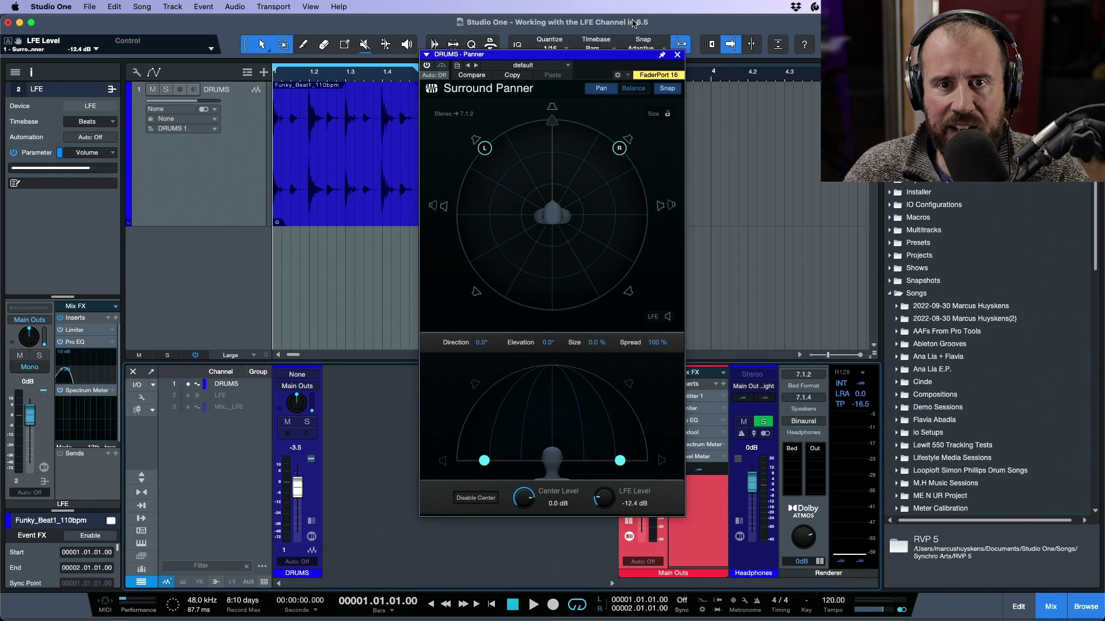
pyautogui.click(678, 55)
pyautogui.press('space')
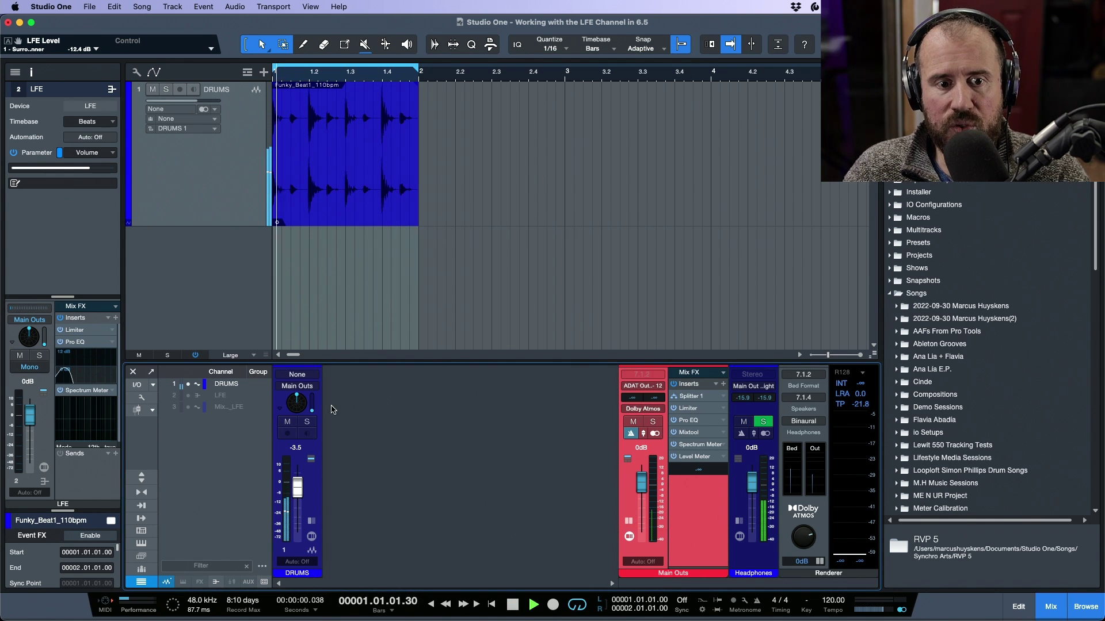
pyautogui.press('space')
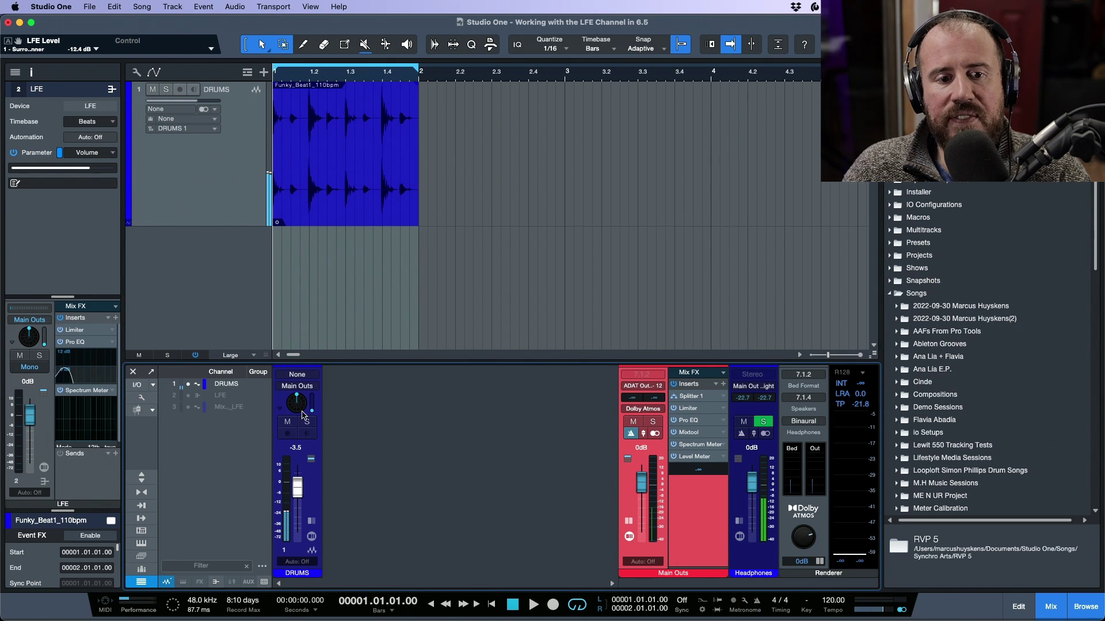
# Switch DRUMS to the Spatial Object Panner, audition the drums, then close the Object Panner.
pyautogui.rightClick(282, 413)
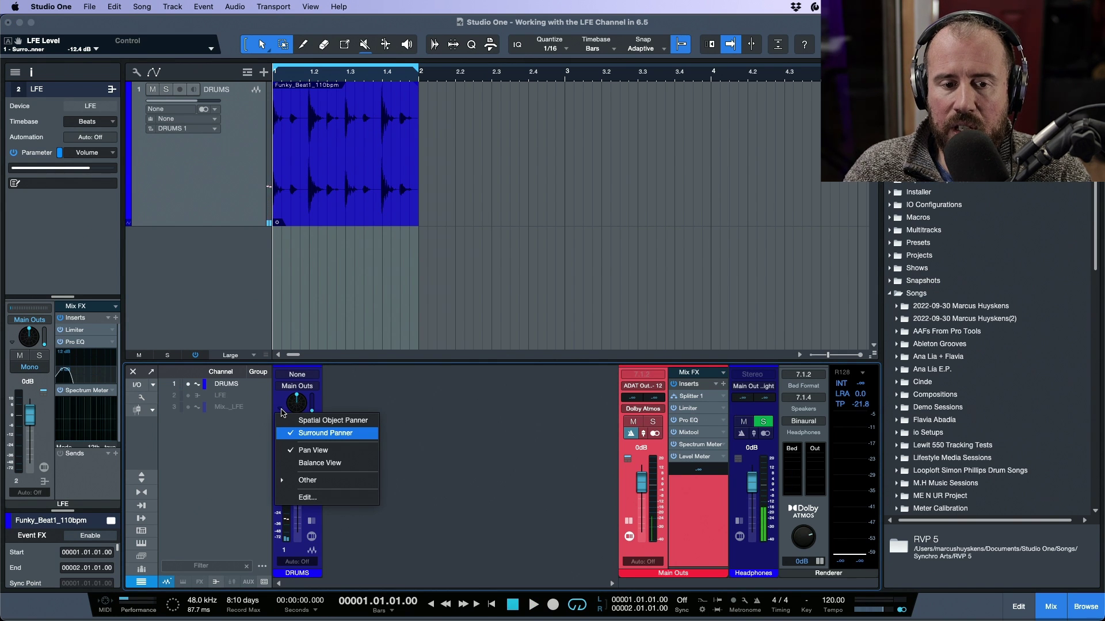
pyautogui.click(354, 422)
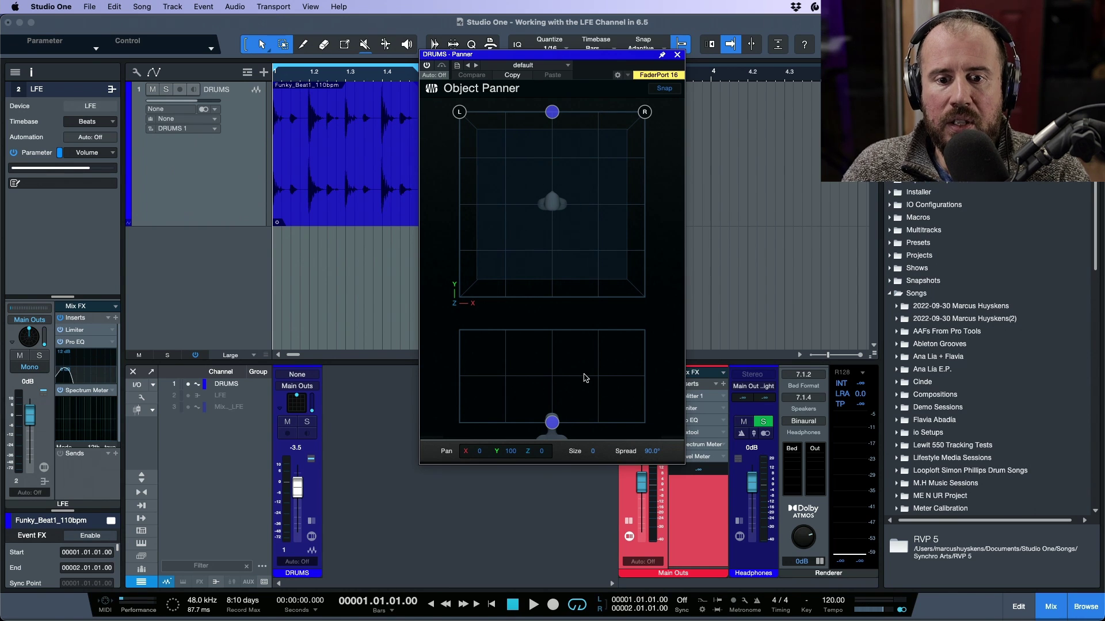
pyautogui.moveTo(640, 58); pyautogui.dragTo(613, 67)
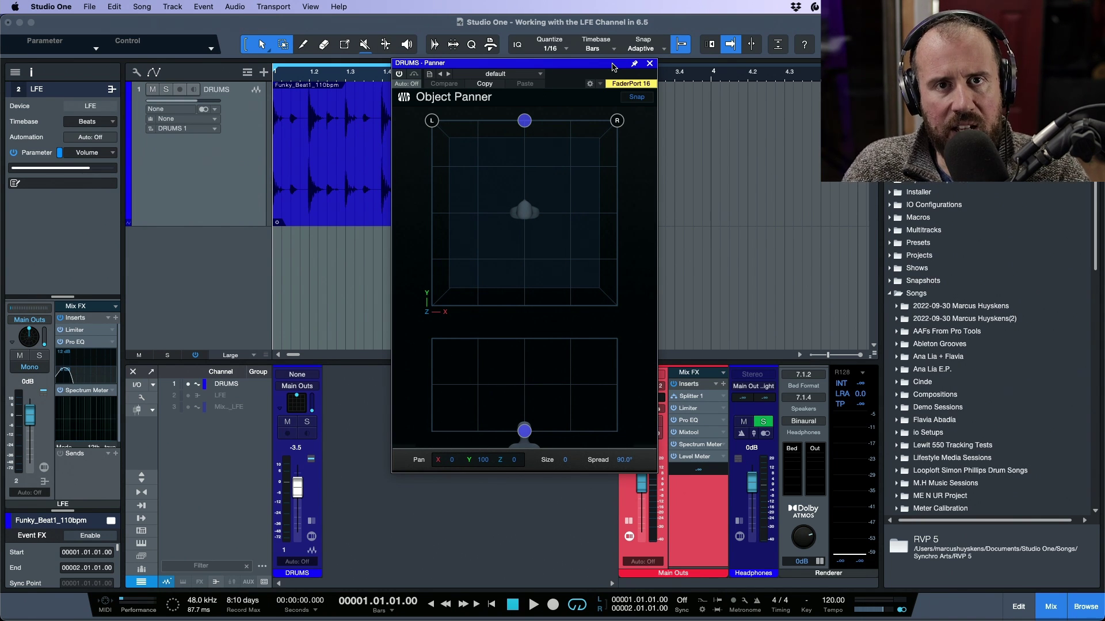
pyautogui.press('space')
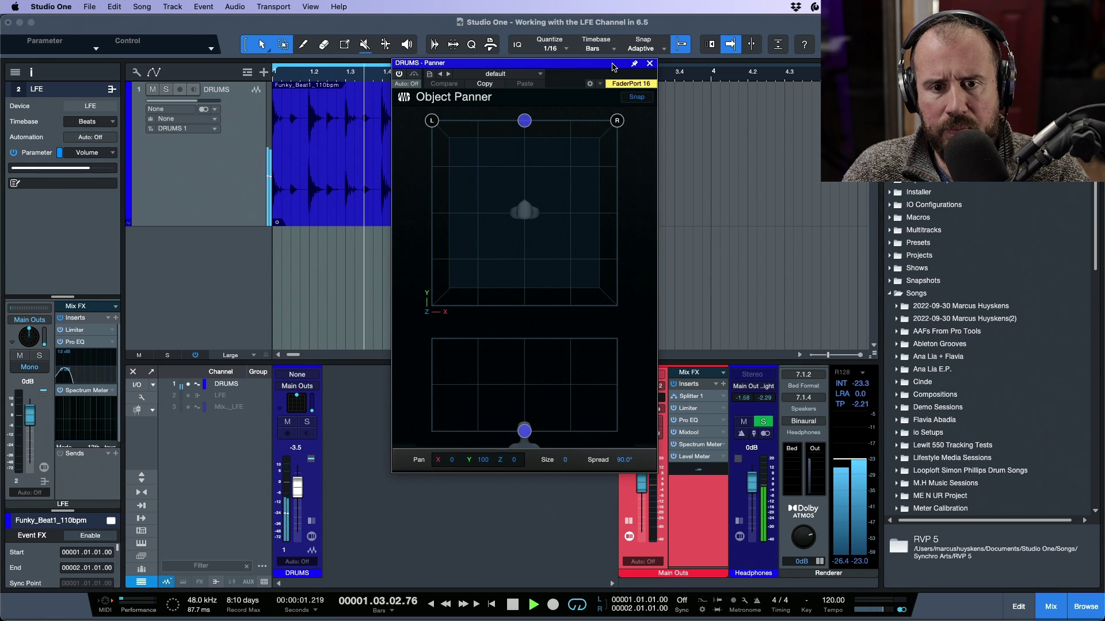
pyautogui.click(707, 435)
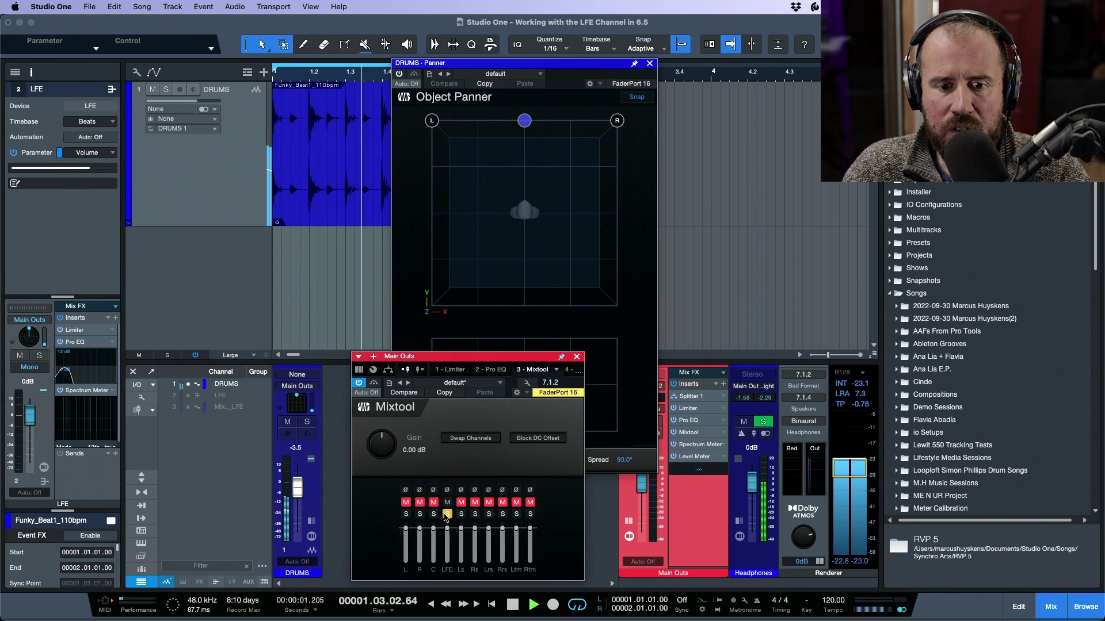
pyautogui.click(577, 356)
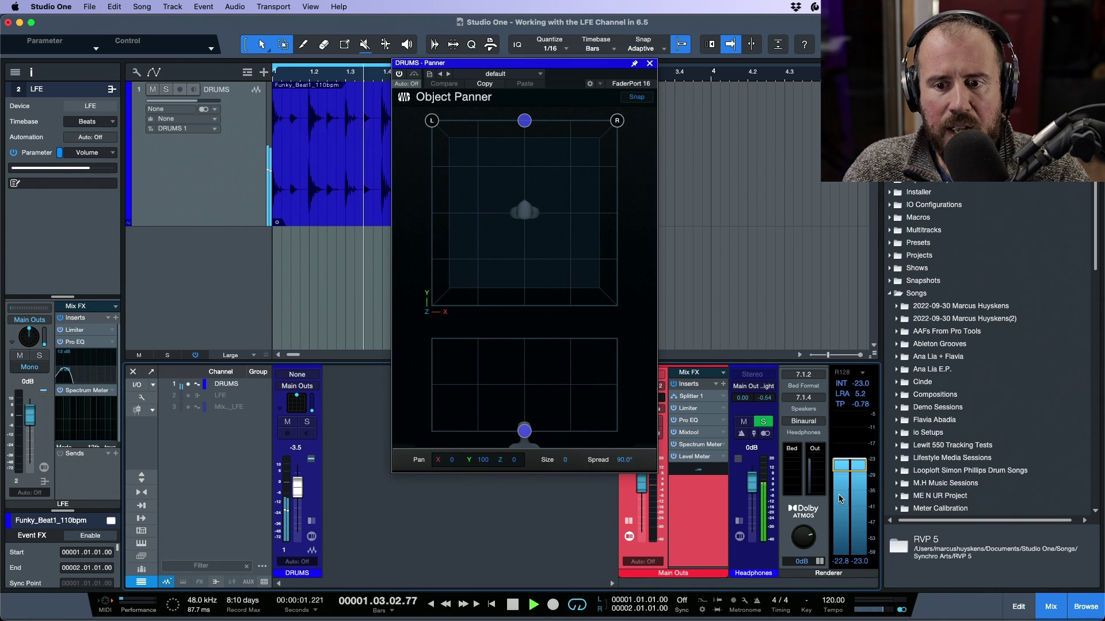
pyautogui.press('space')
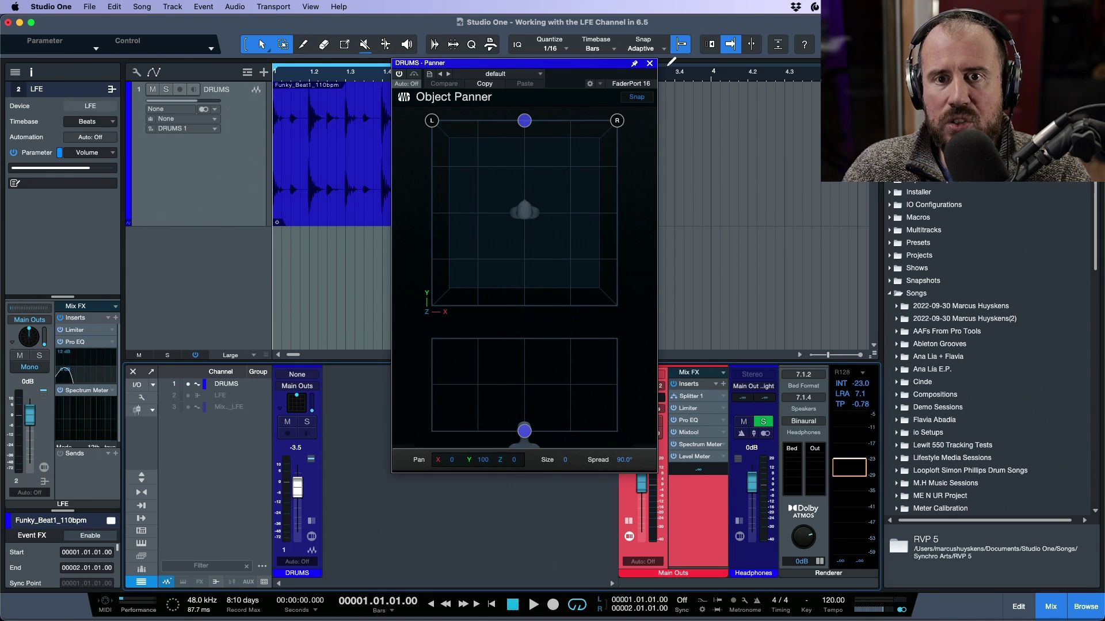
pyautogui.click(650, 64)
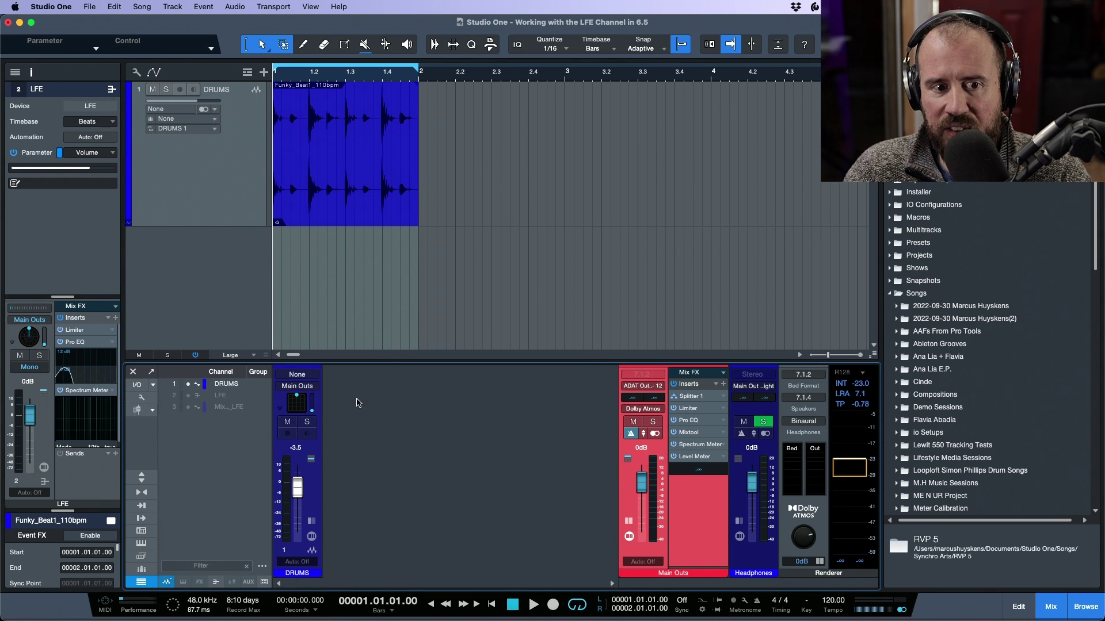
# Expand the DRUMS strip to show its LFE send, unhide the LFE channel, and play briefly.
pyautogui.click(311, 522)
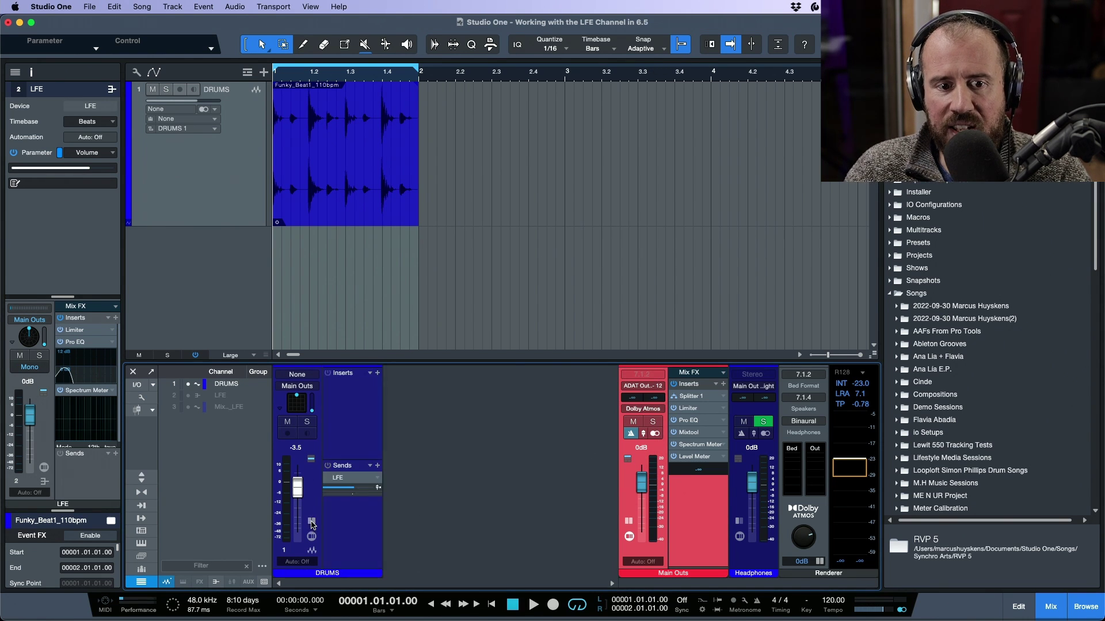
pyautogui.click(188, 396)
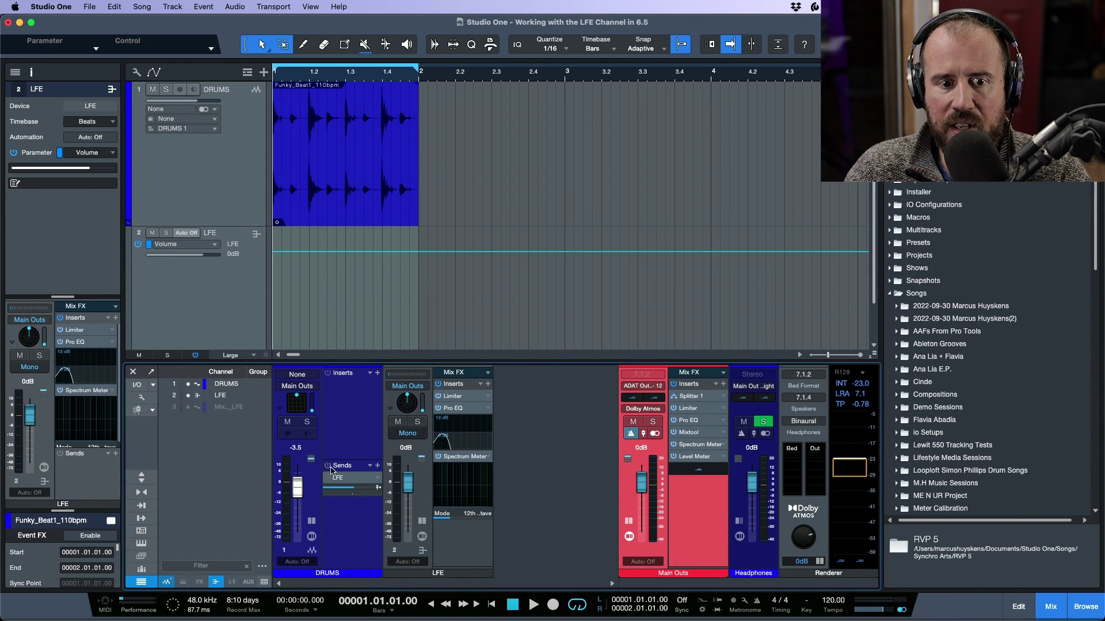
pyautogui.press('space')
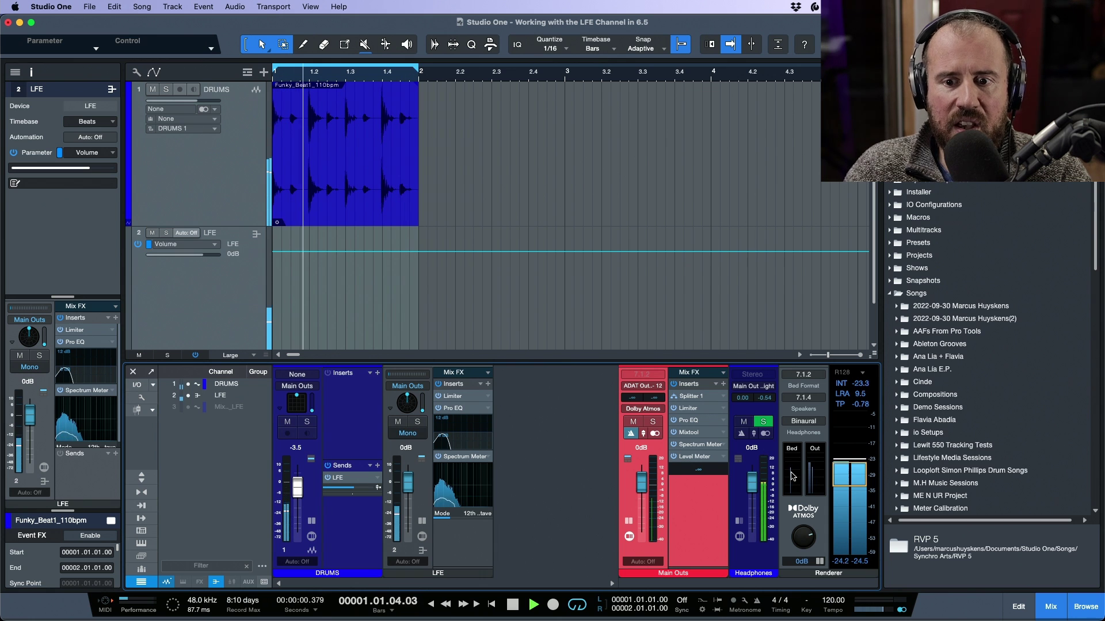
pyautogui.moveTo(792, 475)
pyautogui.press('space')
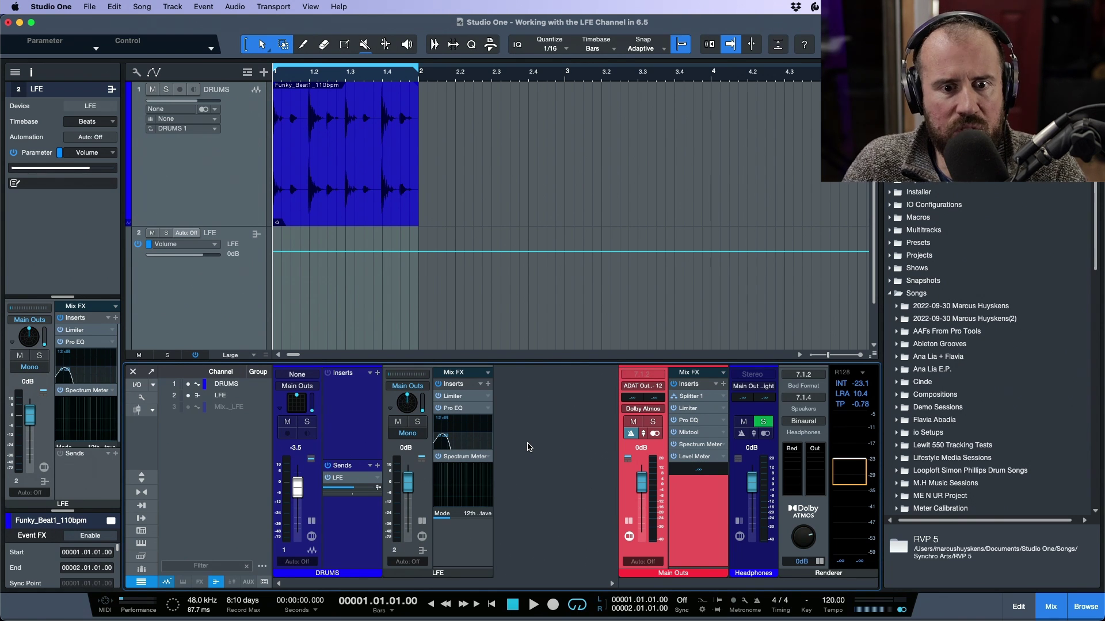
pyautogui.doubleClick(699, 401)
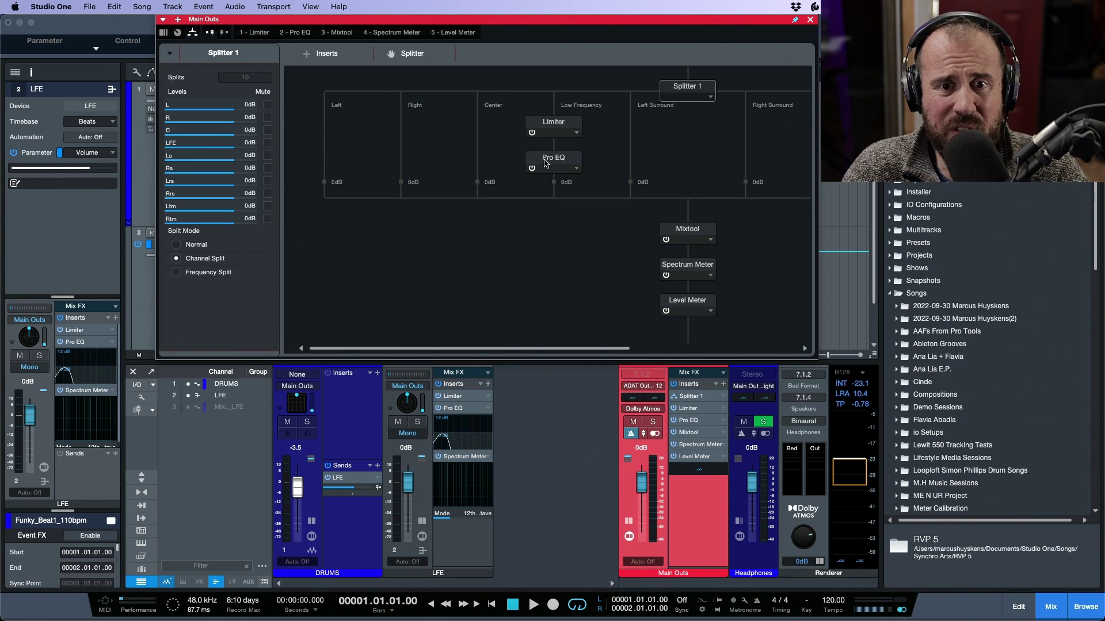
pyautogui.click(555, 128)
pyautogui.doubleClick(554, 127)
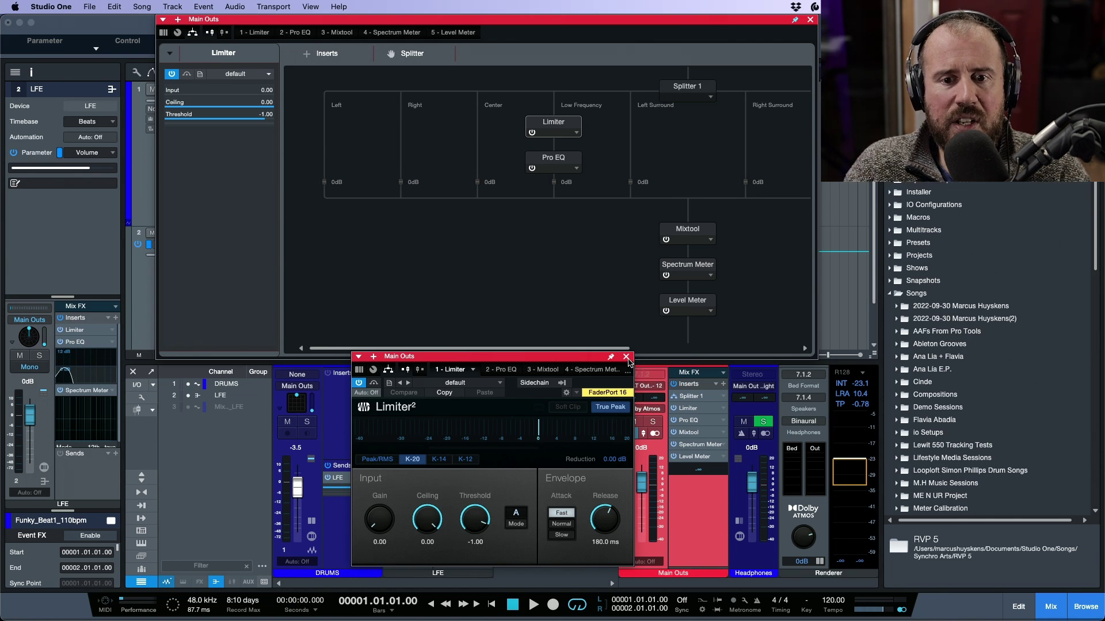
pyautogui.click(626, 356)
pyautogui.click(472, 473)
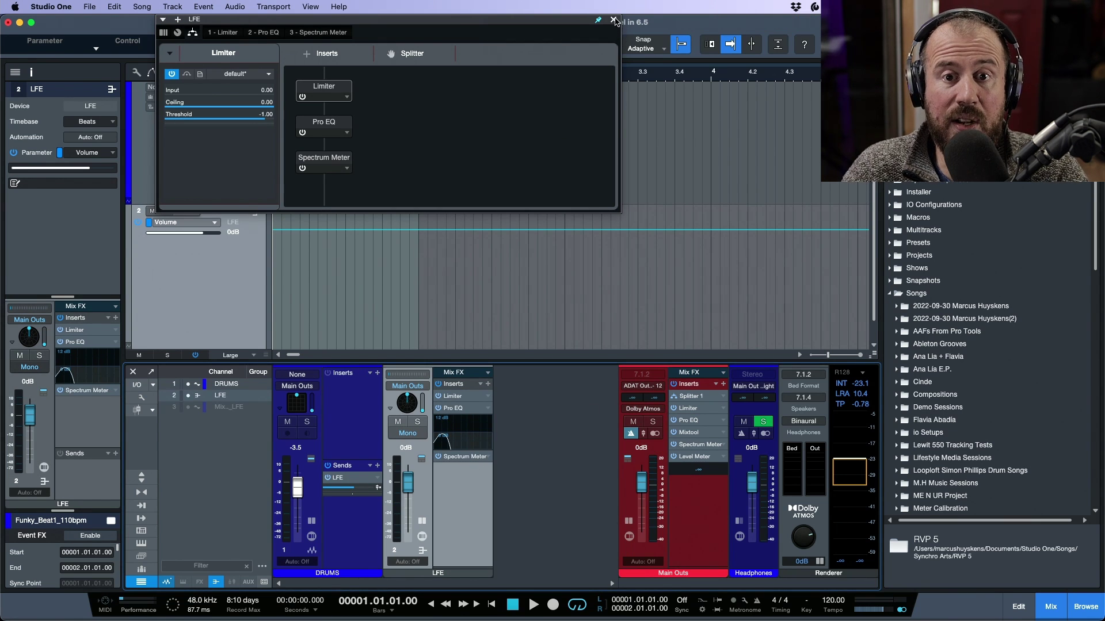
pyautogui.click(613, 19)
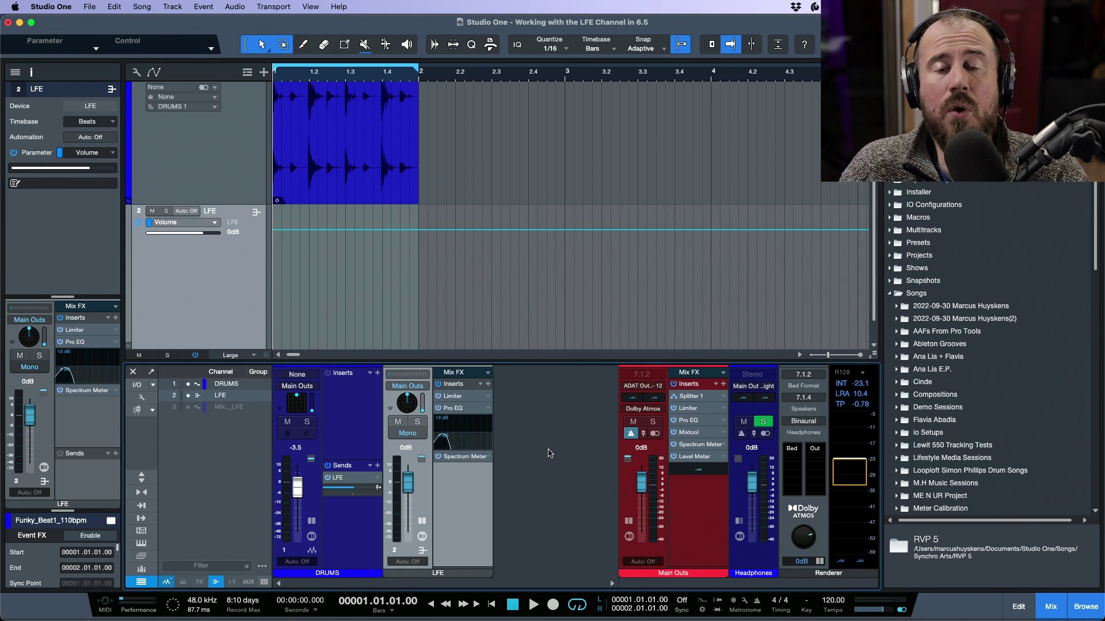